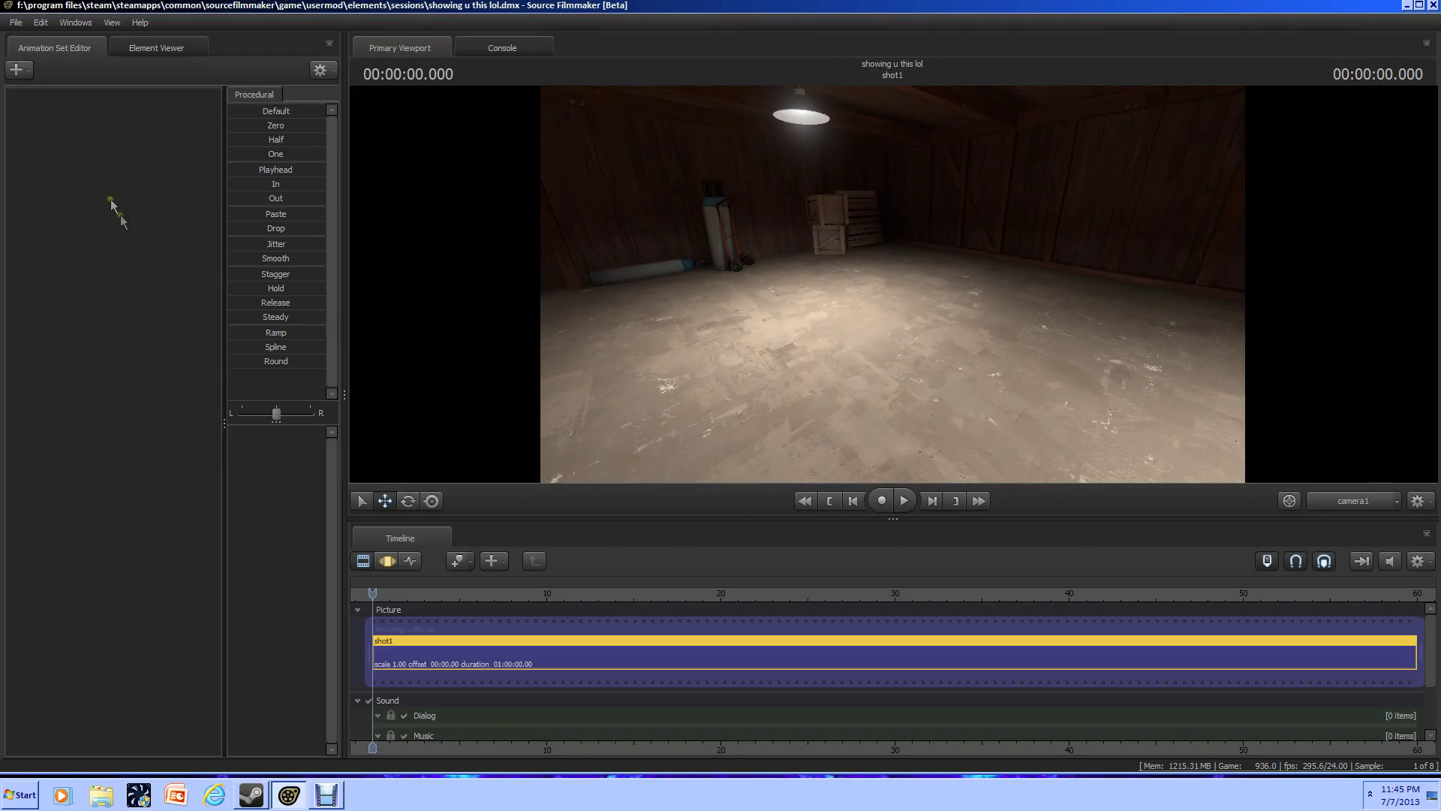
- Create a new animation set in the Animation Set Editor from the model found by filtering 'sniper'
{"action": "right_click", "coordinate": [107, 151]}
{"action": "left_click", "coordinate": [189, 190]}
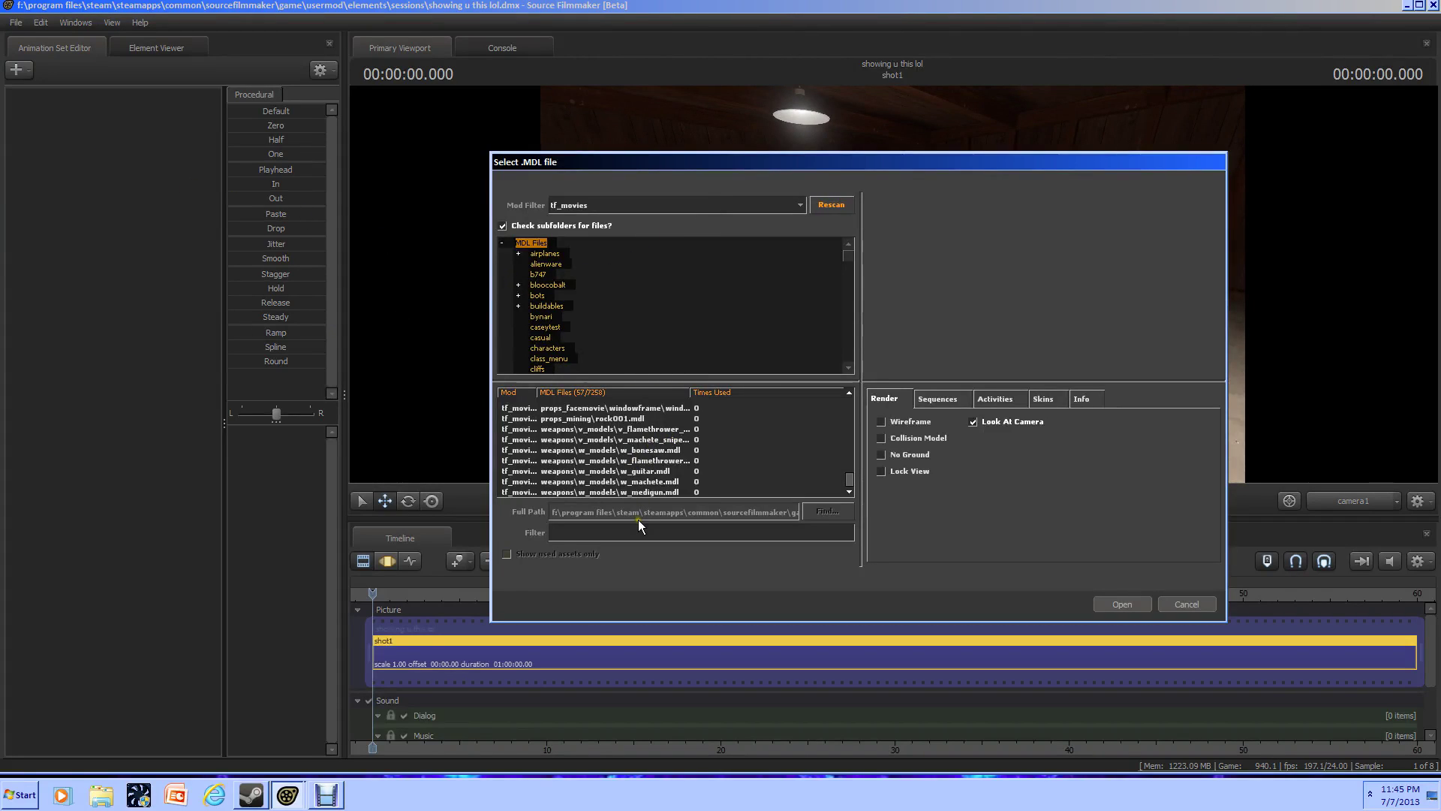
{"action": "type", "text": "sniper"}
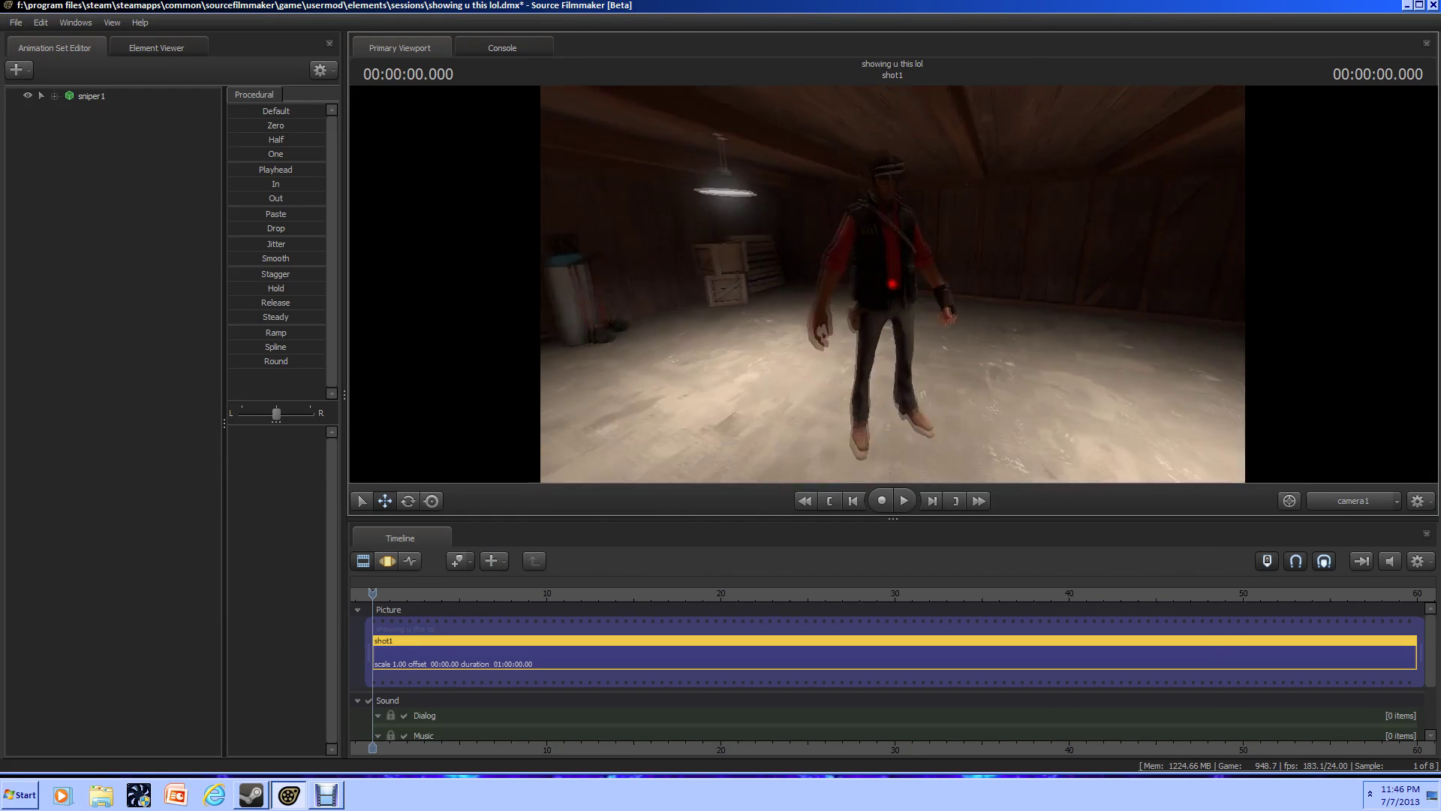
- Select sniper1, switch to the Motion Editor, and frame the camera on the sniper's head and shoulders
{"action": "left_click", "coordinate": [106, 100]}
{"action": "left_click", "coordinate": [387, 561]}
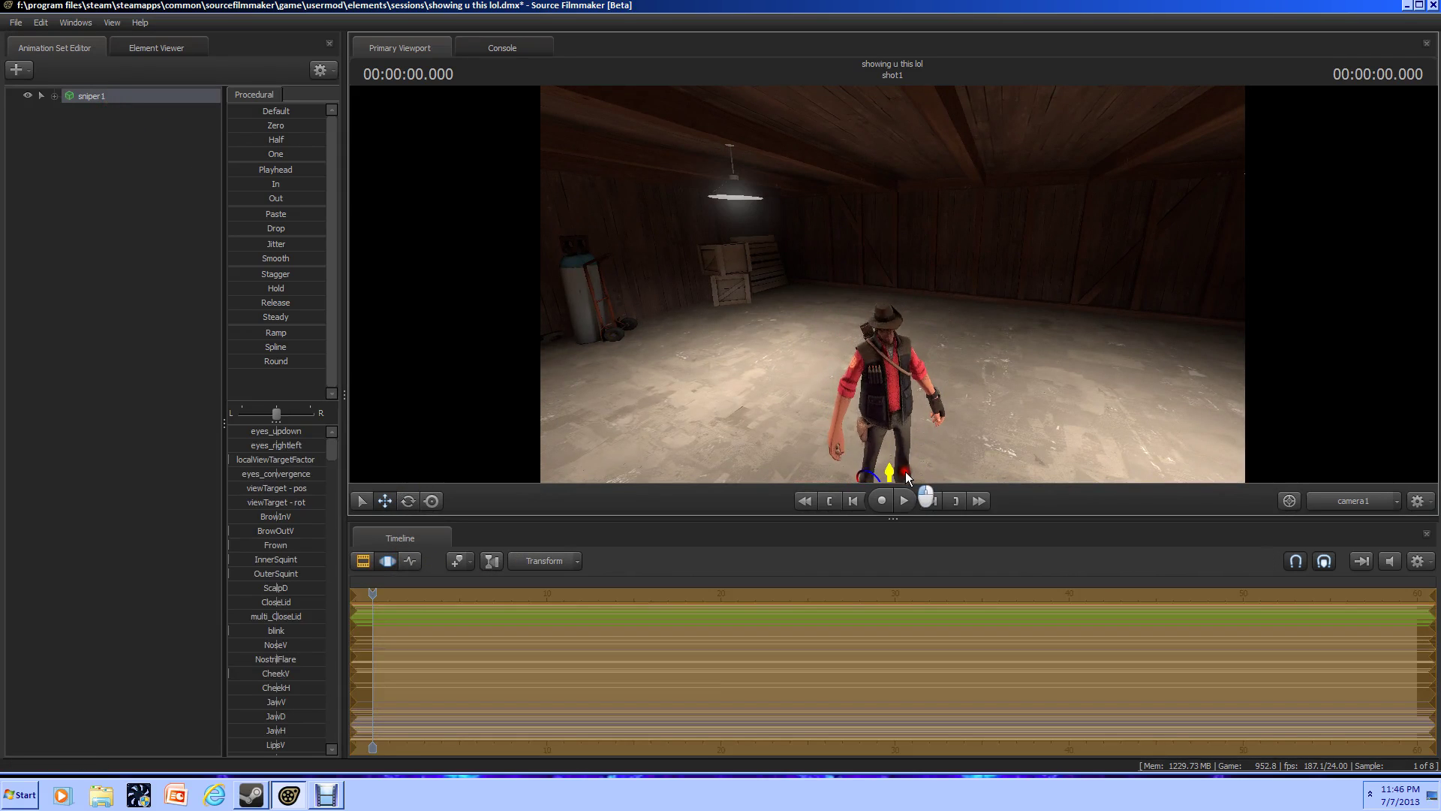
{"action": "mouse_move", "coordinate": [979, 403]}
{"action": "left_mouse_down"}
{"action": "mouse_move", "coordinate": [980, 421]}
{"action": "mouse_move", "coordinate": [893, 300]}
{"action": "left_mouse_up"}
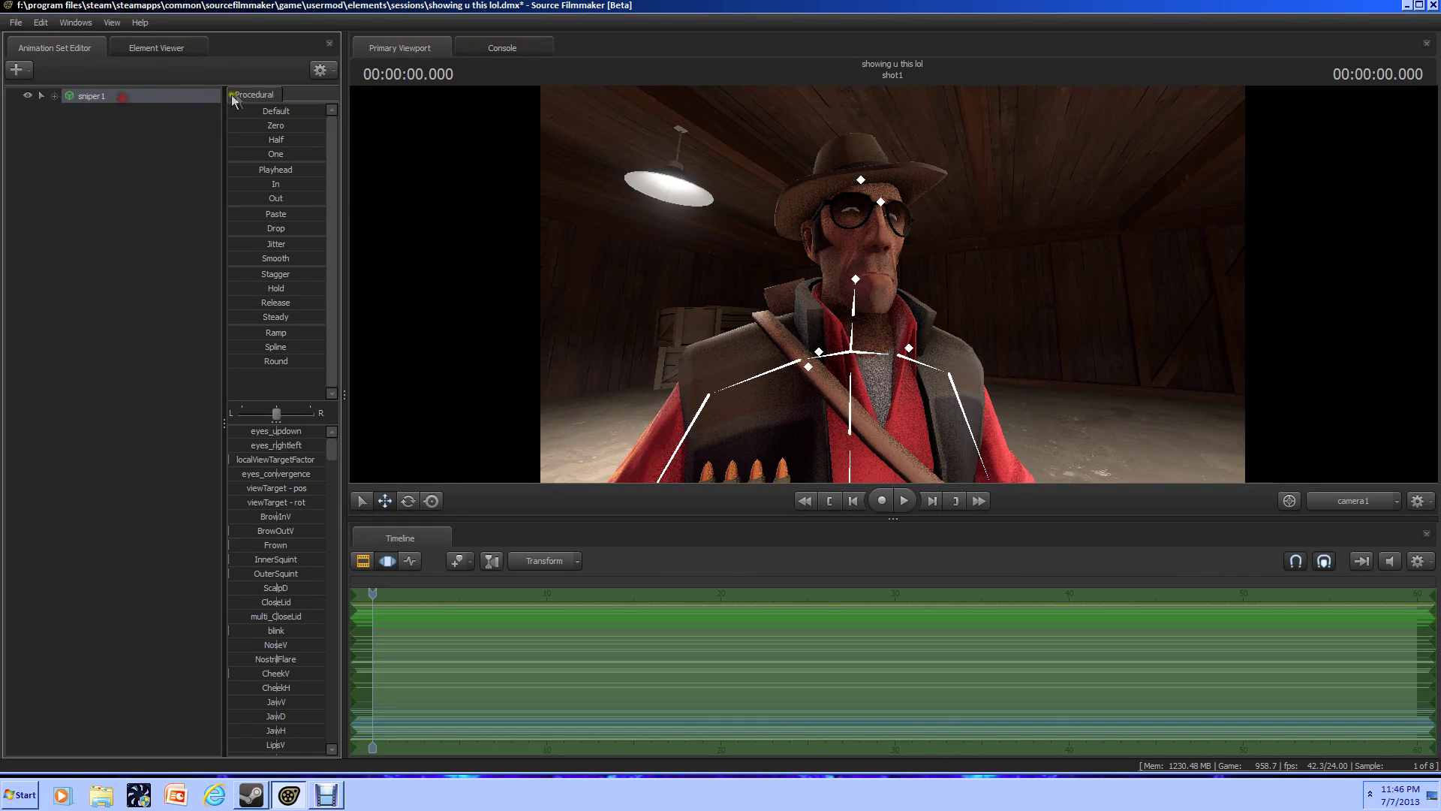
{"action": "left_click", "coordinate": [269, 93]}
{"action": "left_click", "coordinate": [36, 342]}
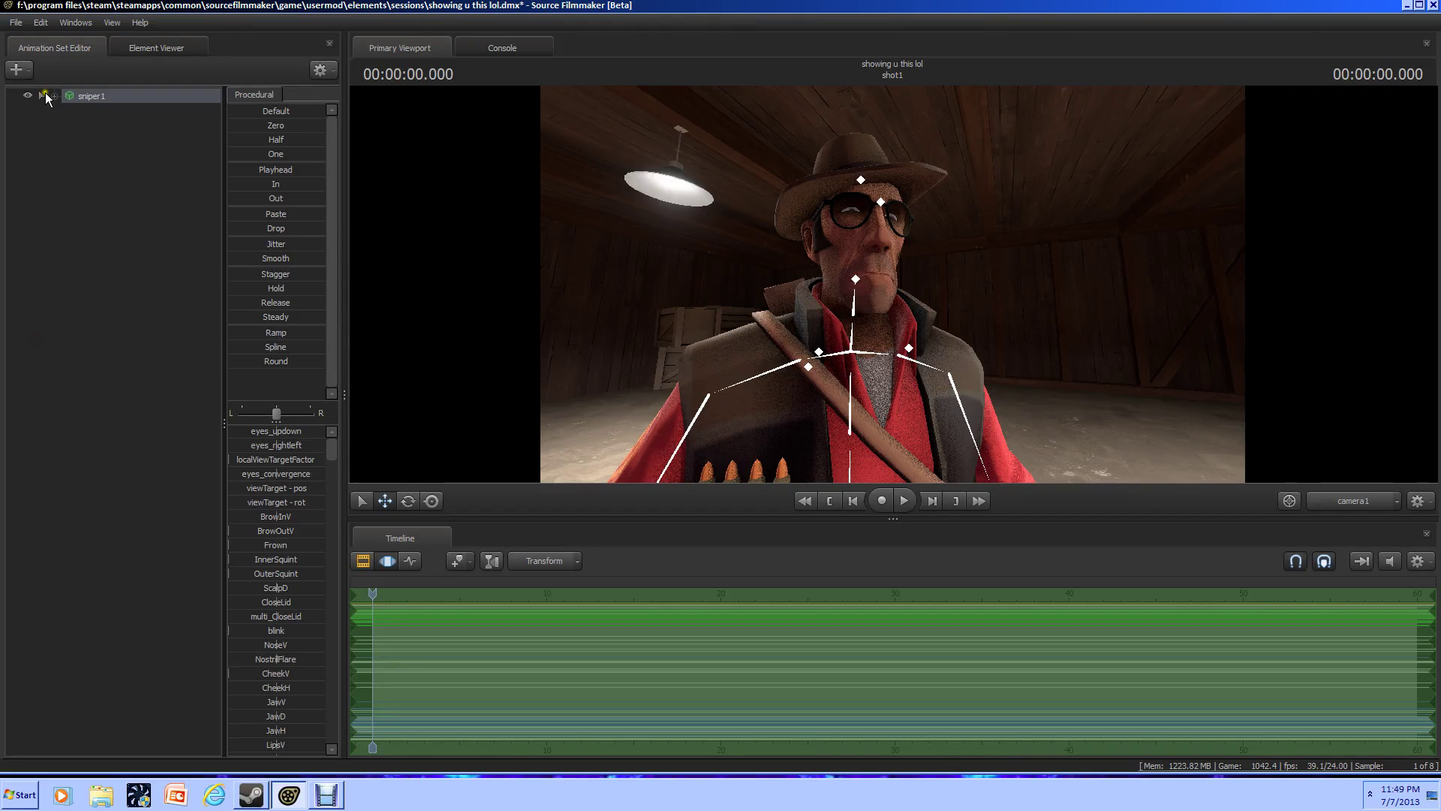
{"action": "right_click", "coordinate": [89, 98]}
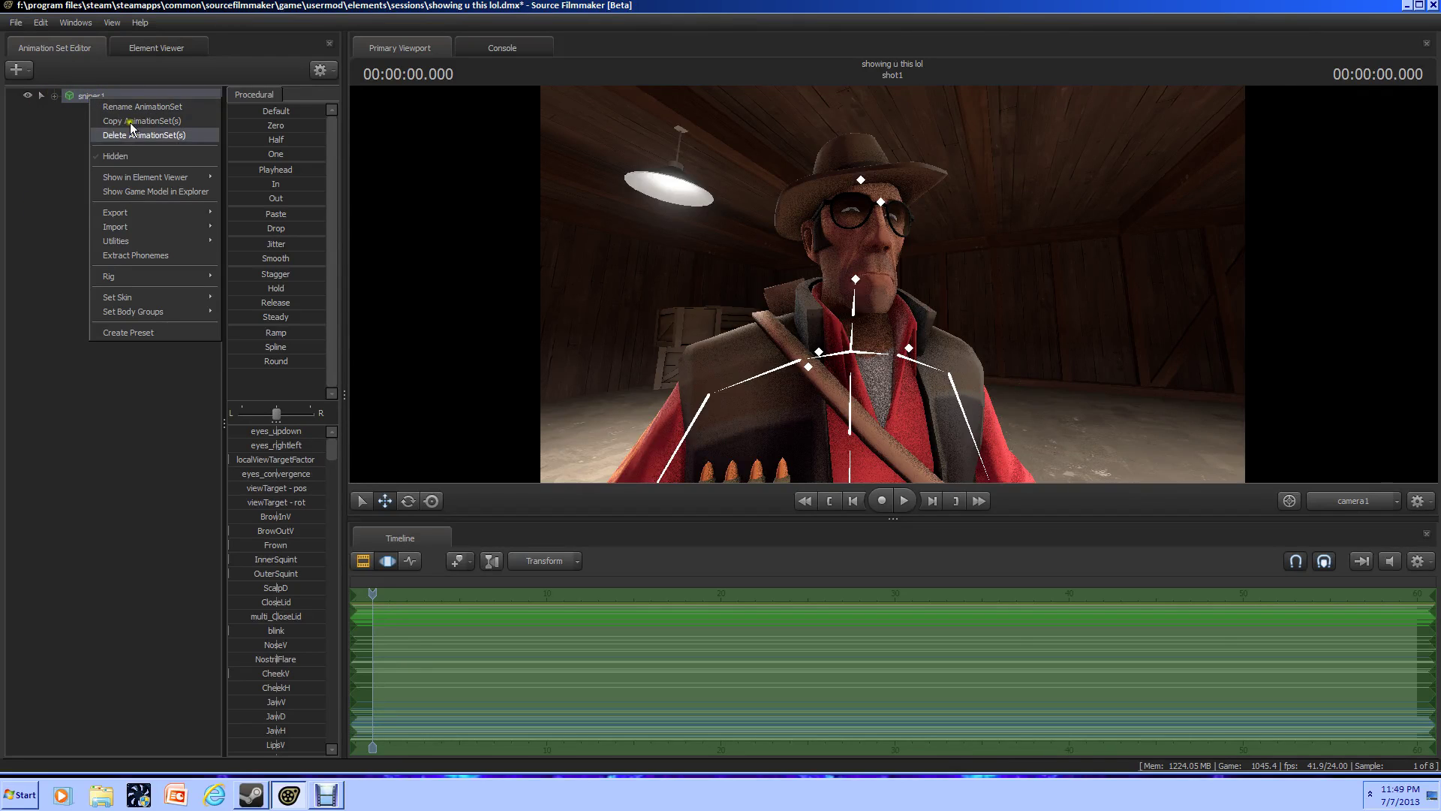
{"action": "mouse_move", "coordinate": [146, 177]}
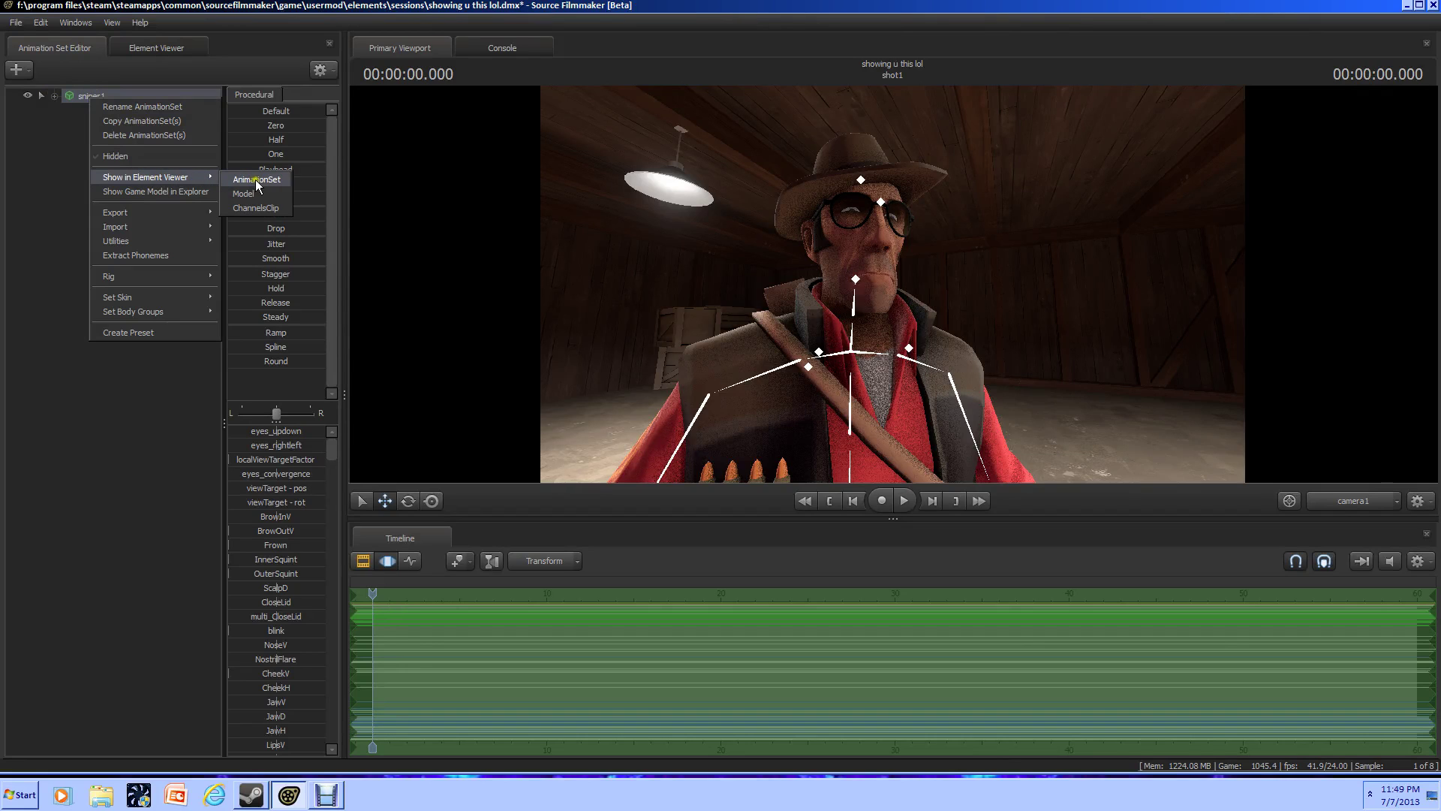
- Show sniper1's AnimationSet in the Element Viewer and select the empty presetGroups entry
{"action": "left_click", "coordinate": [261, 182]}
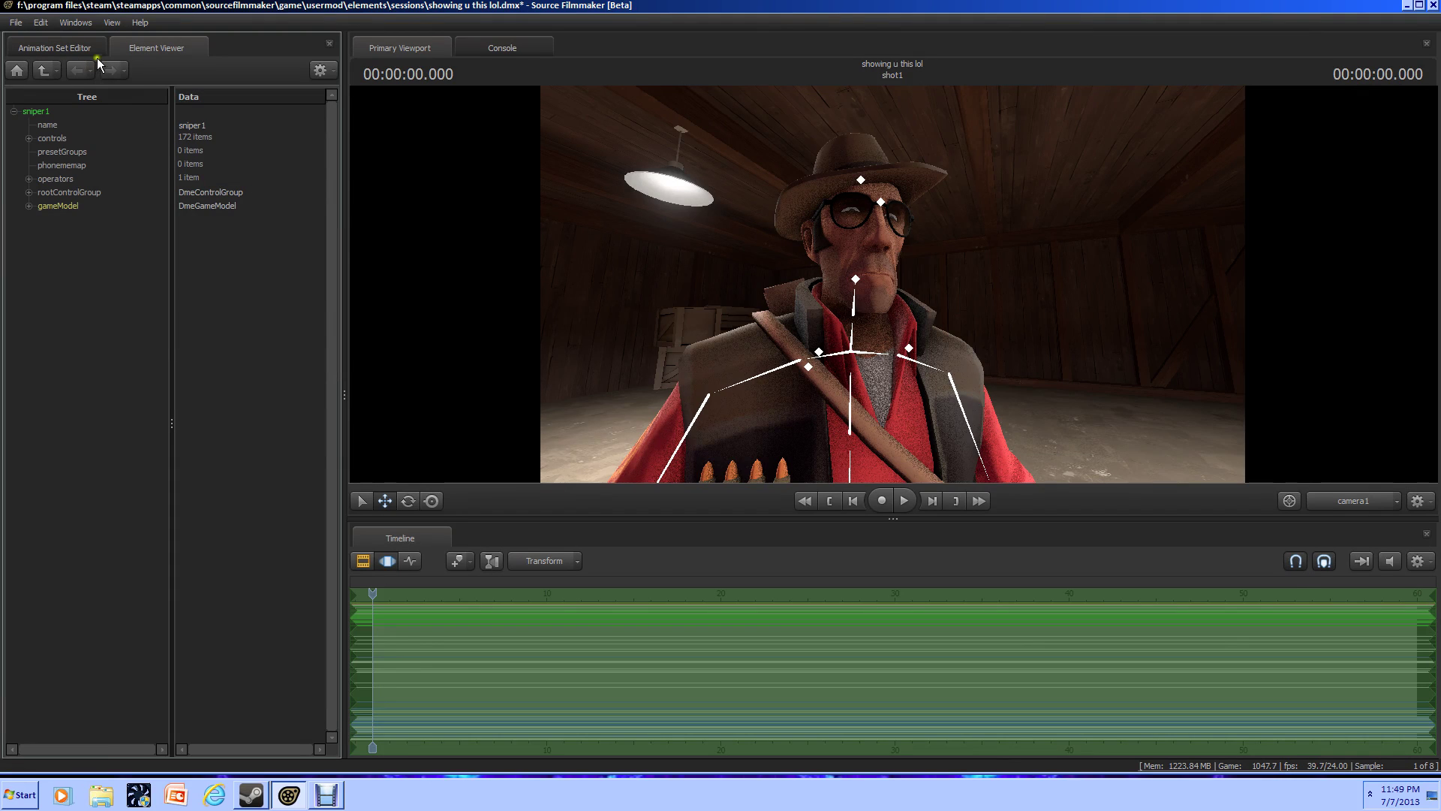
{"action": "left_click", "coordinate": [60, 153]}
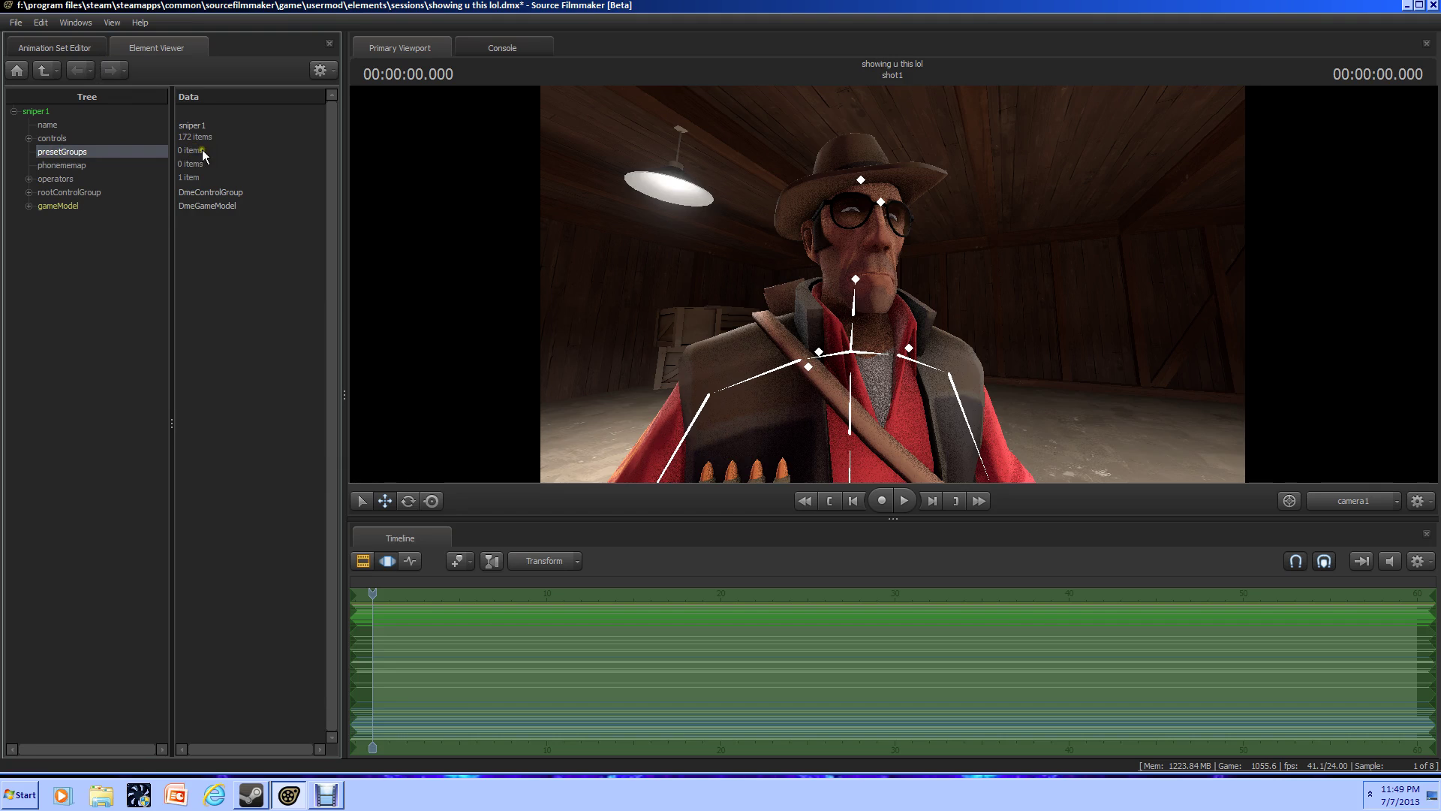
- Start Import Element on presetGroups and browse the heavy and medic preset DMX files
{"action": "right_click", "coordinate": [74, 151]}
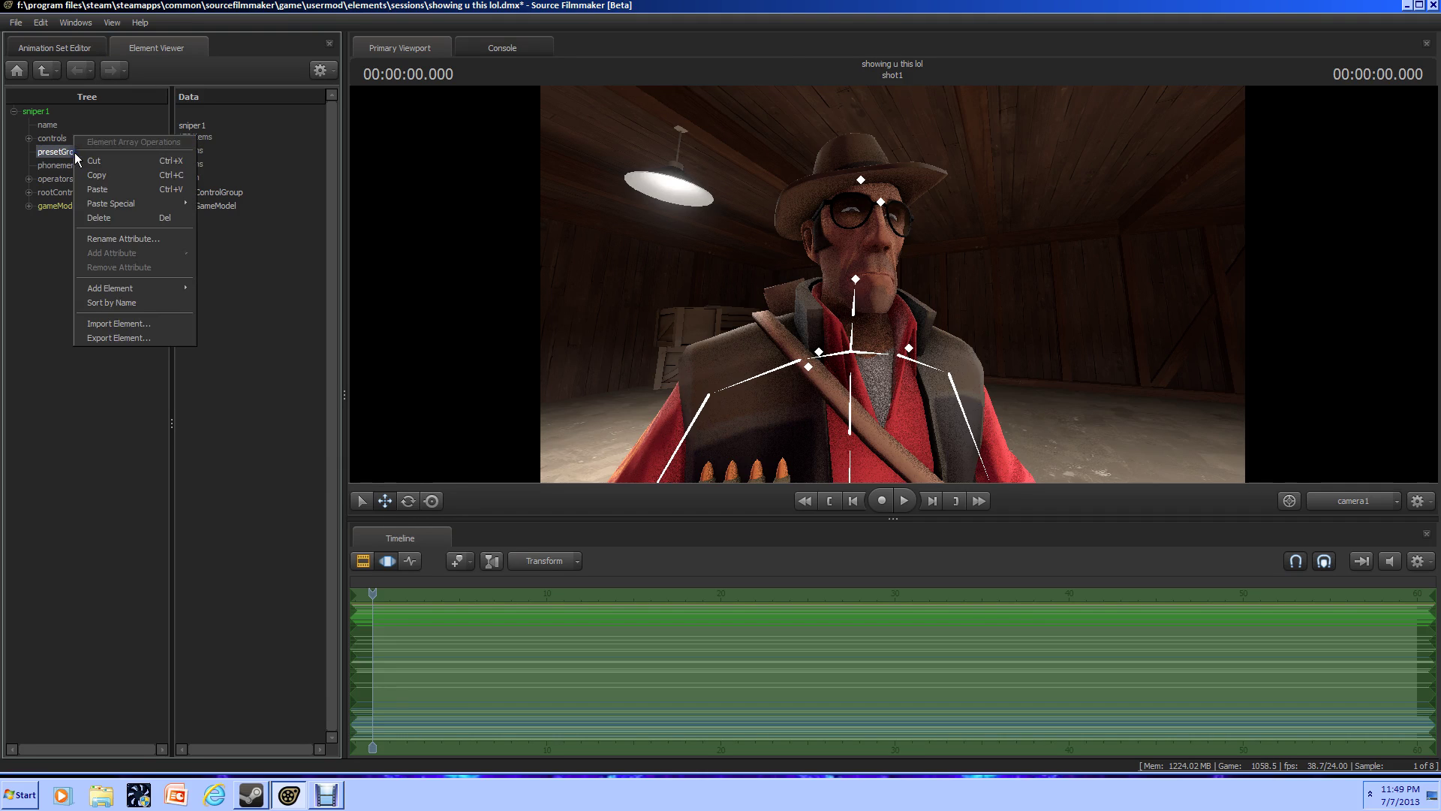
{"action": "left_click", "coordinate": [114, 324]}
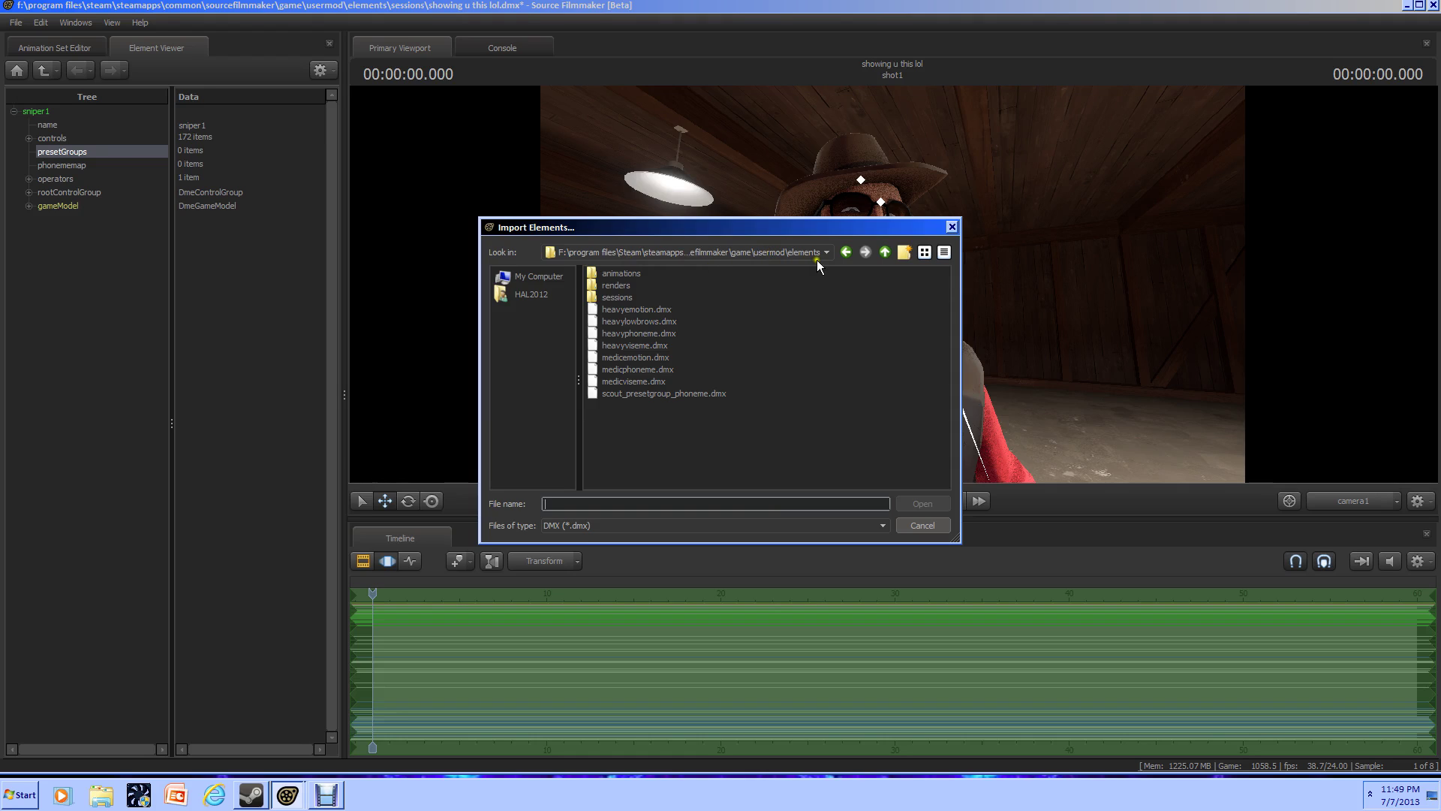
{"action": "left_click", "coordinate": [638, 313]}
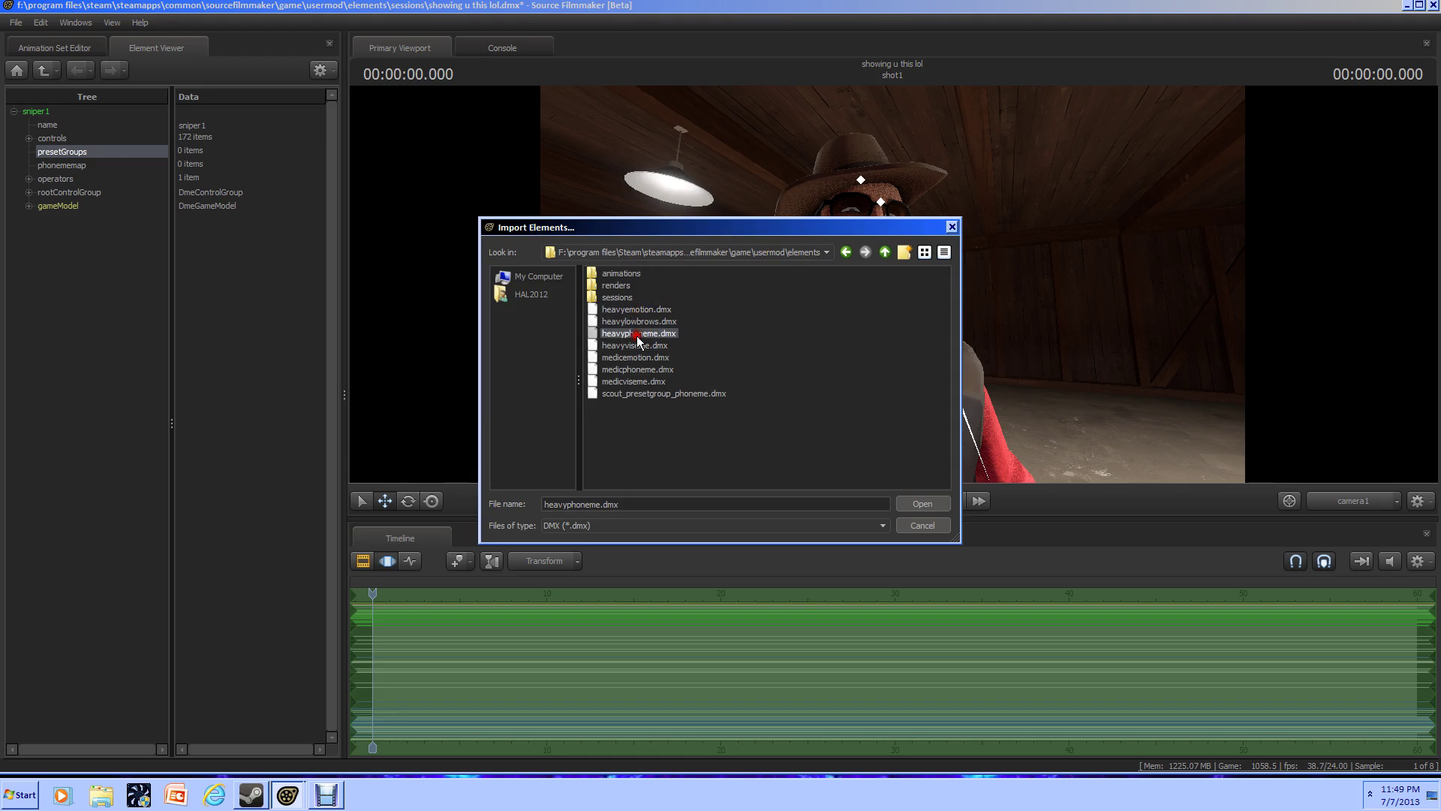
{"action": "left_click", "coordinate": [635, 310]}
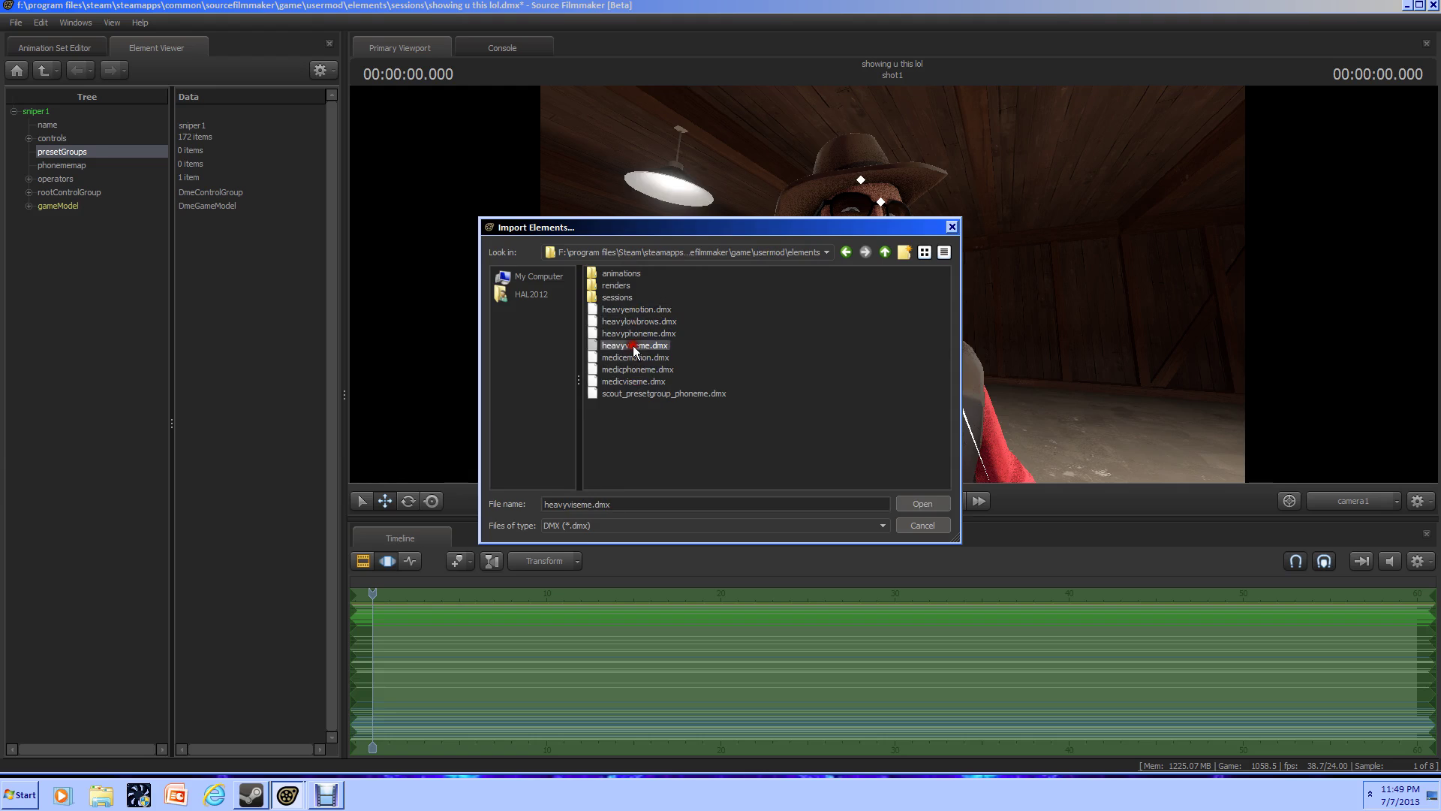
{"action": "left_click", "coordinate": [634, 346]}
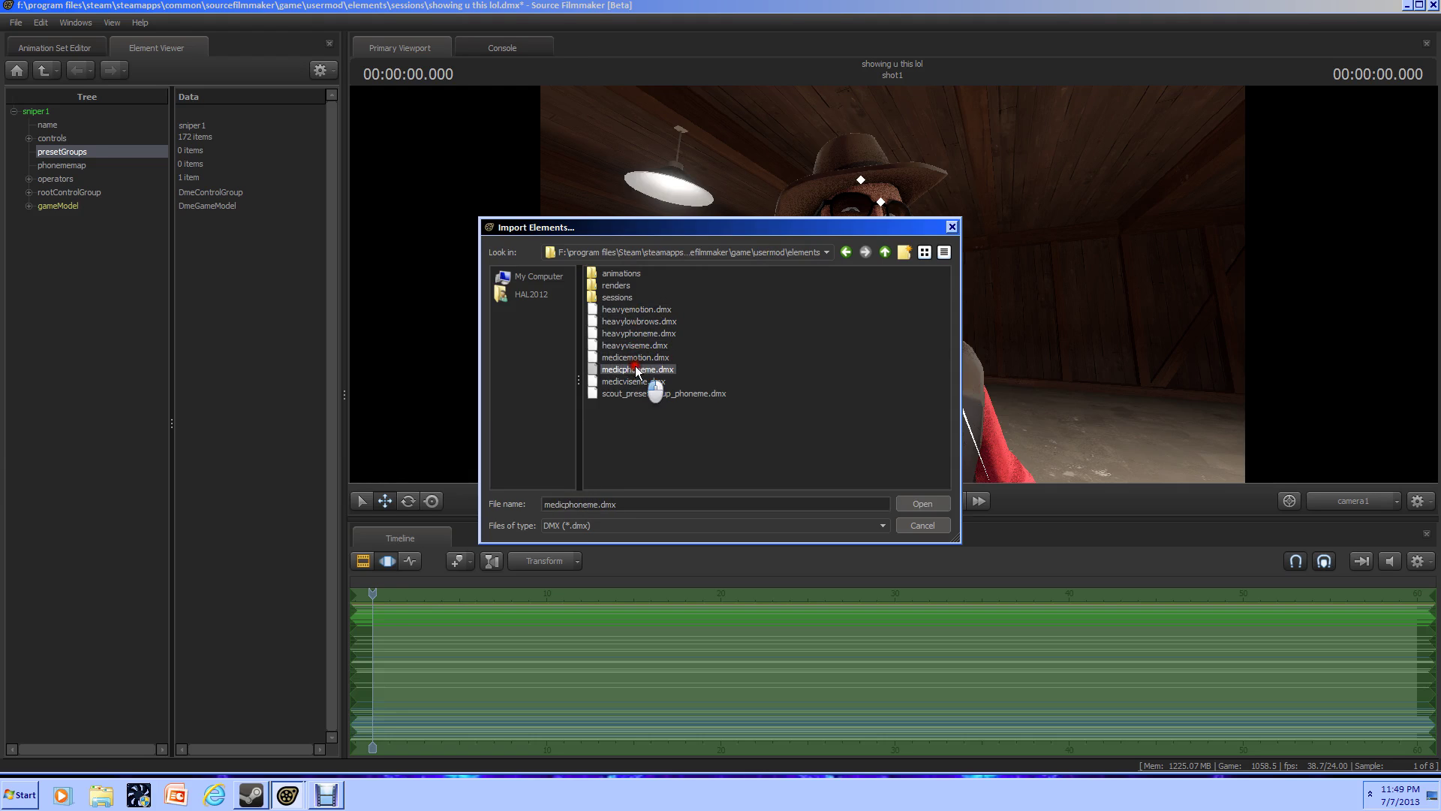
{"action": "left_click", "coordinate": [635, 381]}
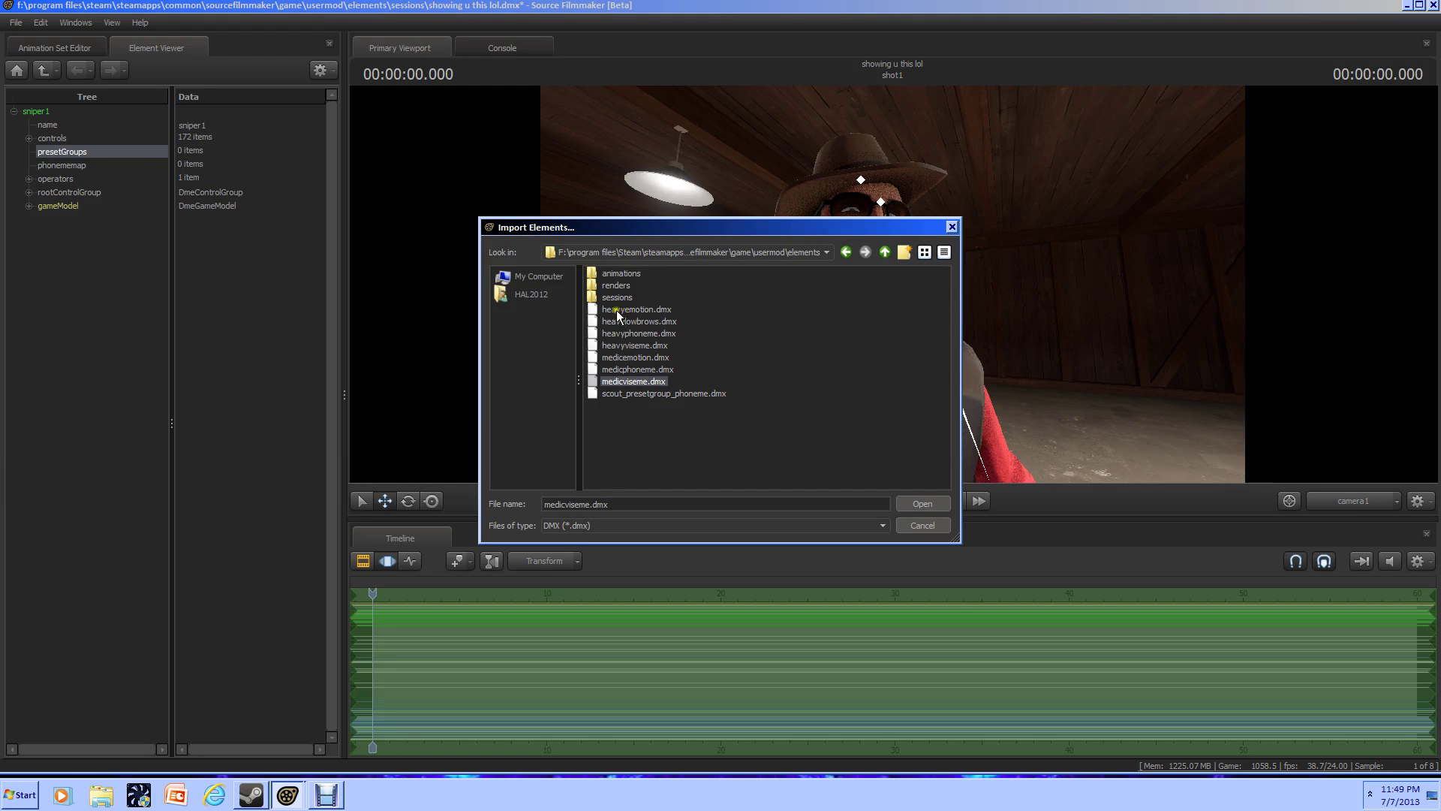
- Pick medicphoneme.dmx from the preset files and import it into presetGroups
{"action": "left_click", "coordinate": [669, 393]}
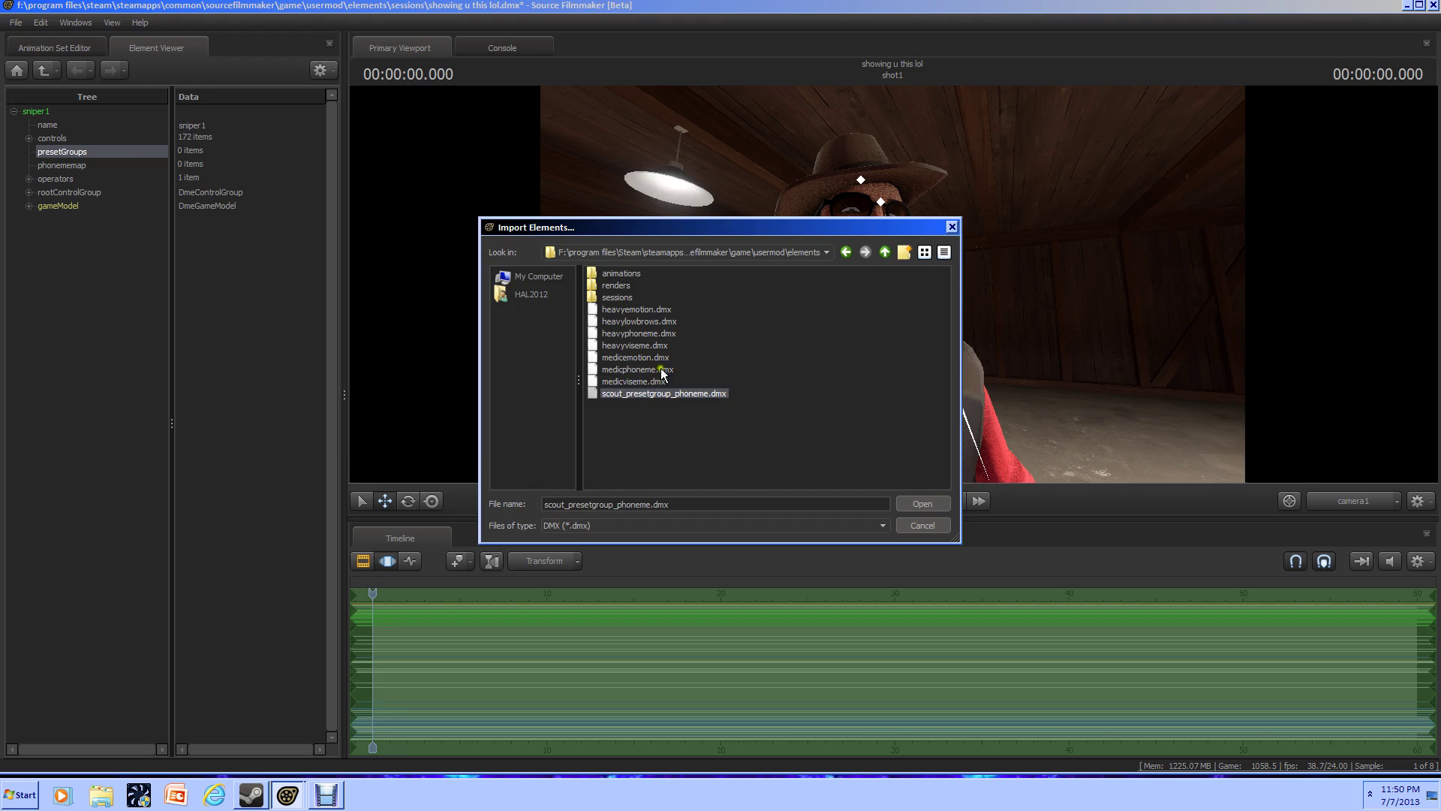
{"action": "left_click", "coordinate": [617, 384]}
{"action": "left_click", "coordinate": [661, 394]}
{"action": "left_click", "coordinate": [626, 380]}
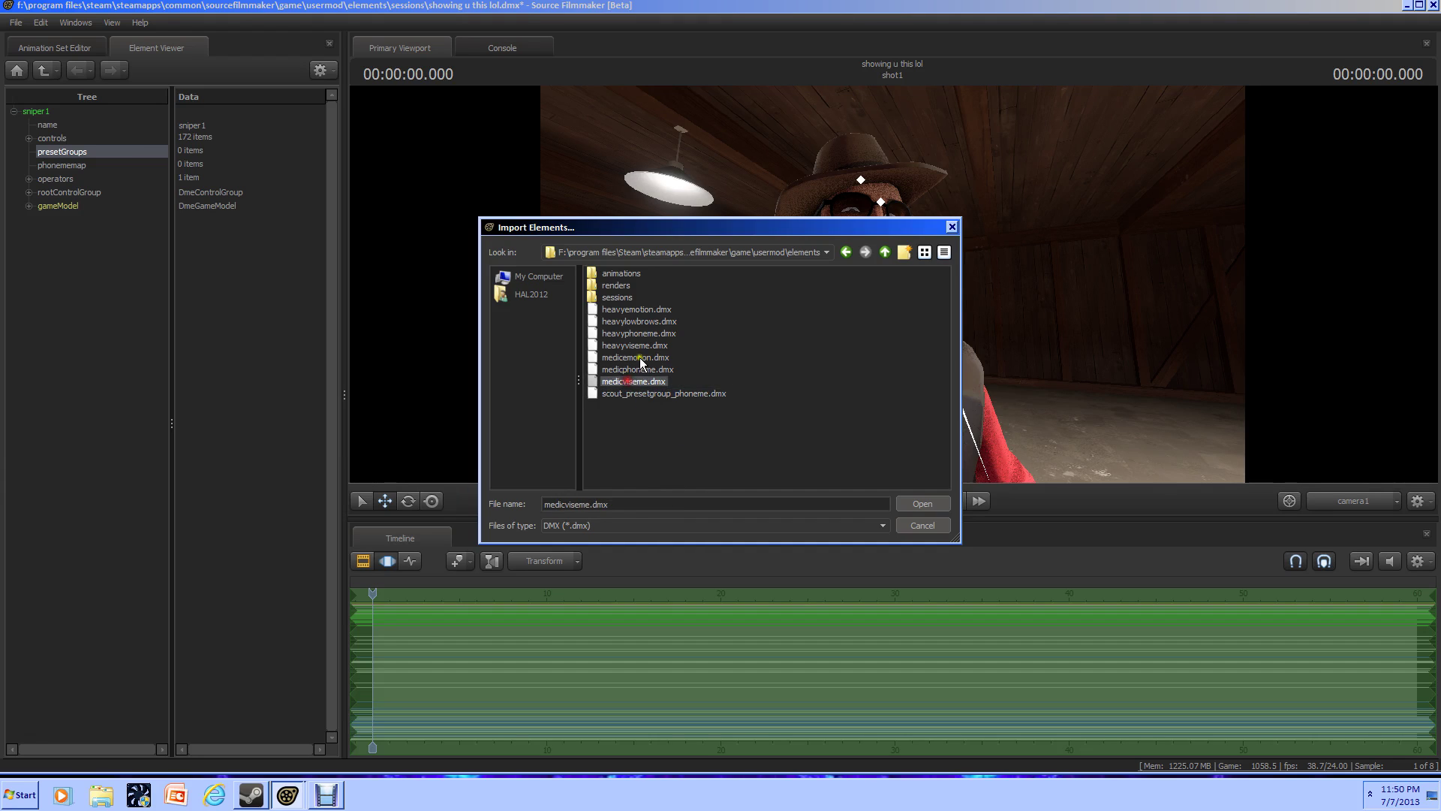
{"action": "left_click", "coordinate": [644, 360]}
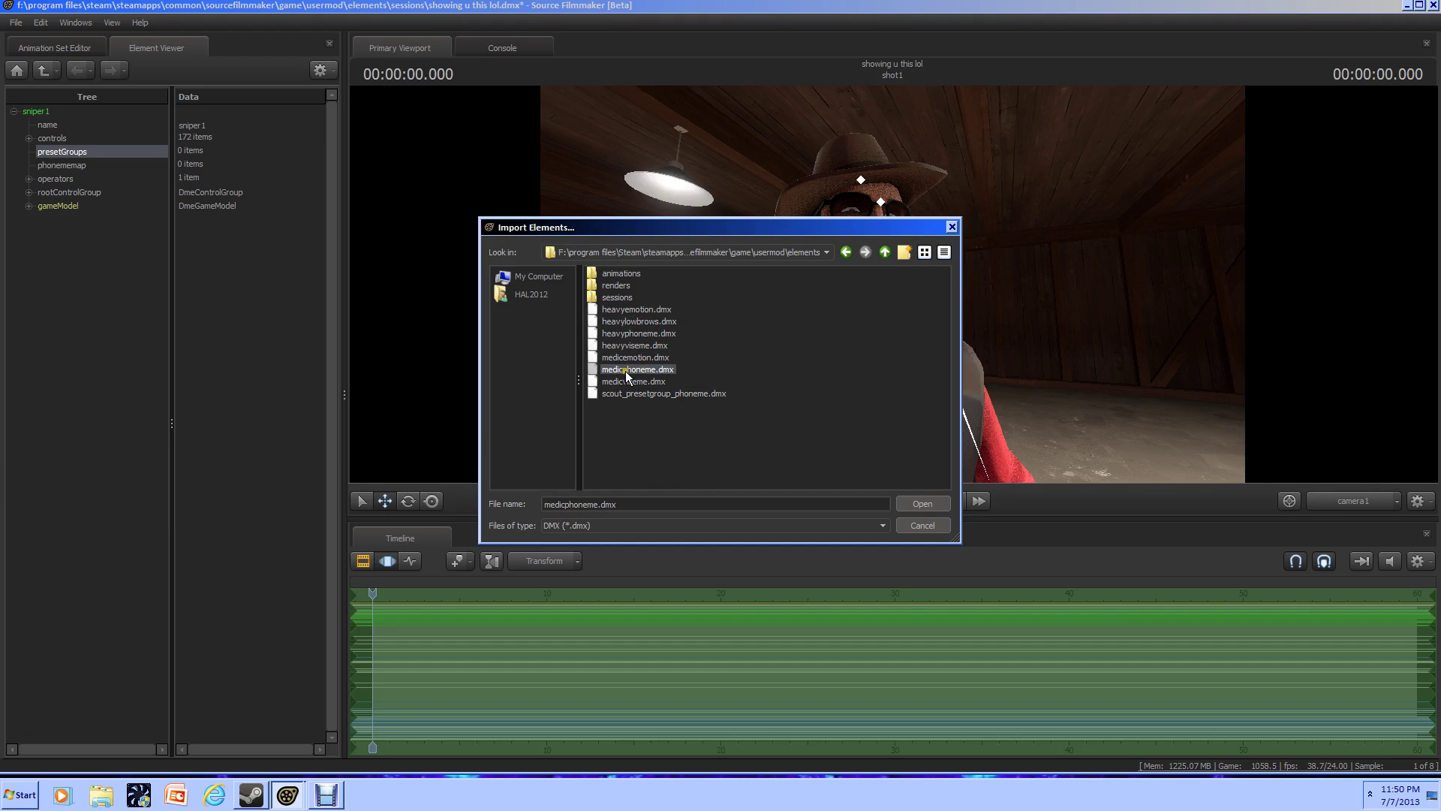
{"action": "left_click", "coordinate": [623, 358]}
{"action": "left_click", "coordinate": [930, 505]}
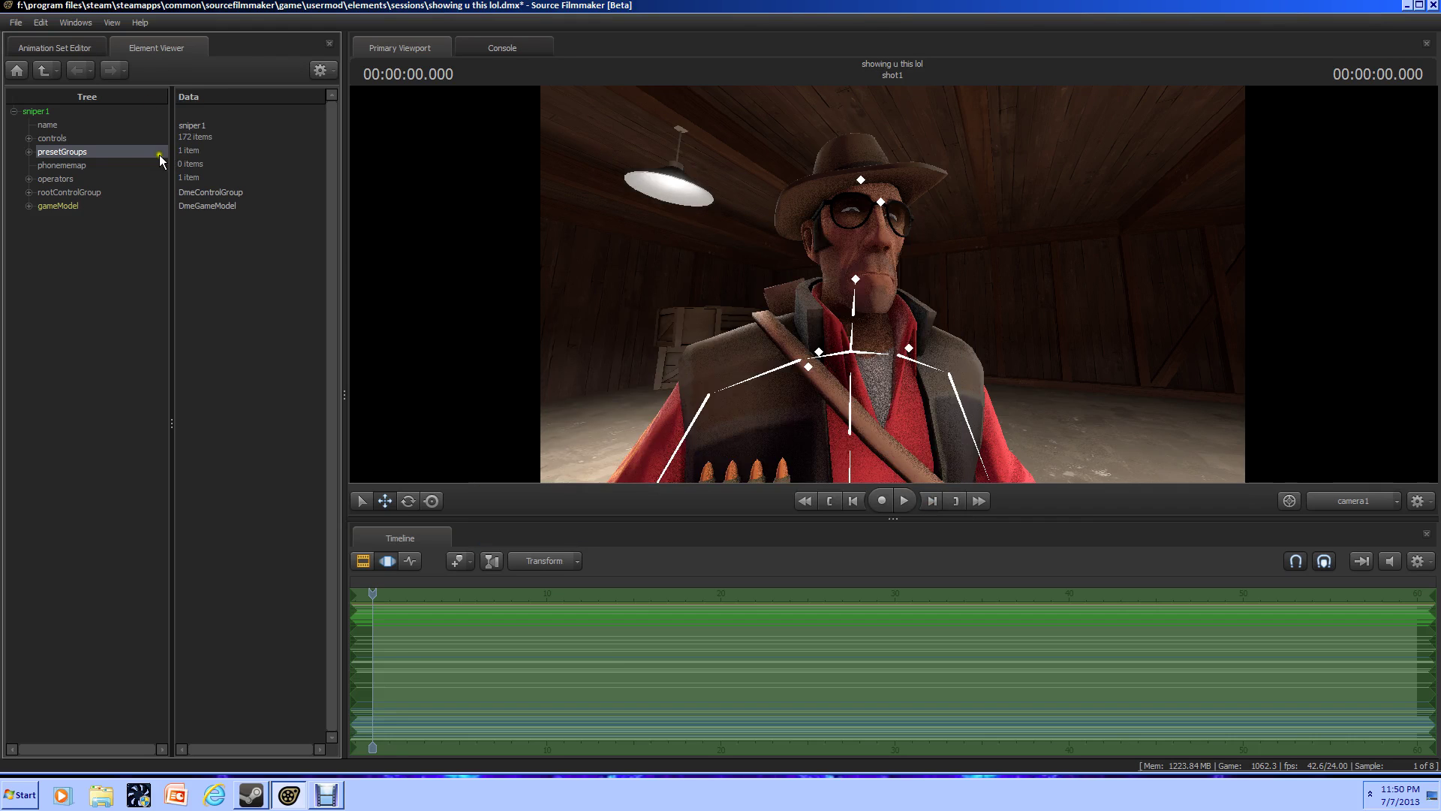
- Expand presetGroups > Phoneme > presets and scroll through the 56 presets like p_b and p_m
{"action": "left_click", "coordinate": [30, 152]}
{"action": "double_click", "coordinate": [63, 166]}
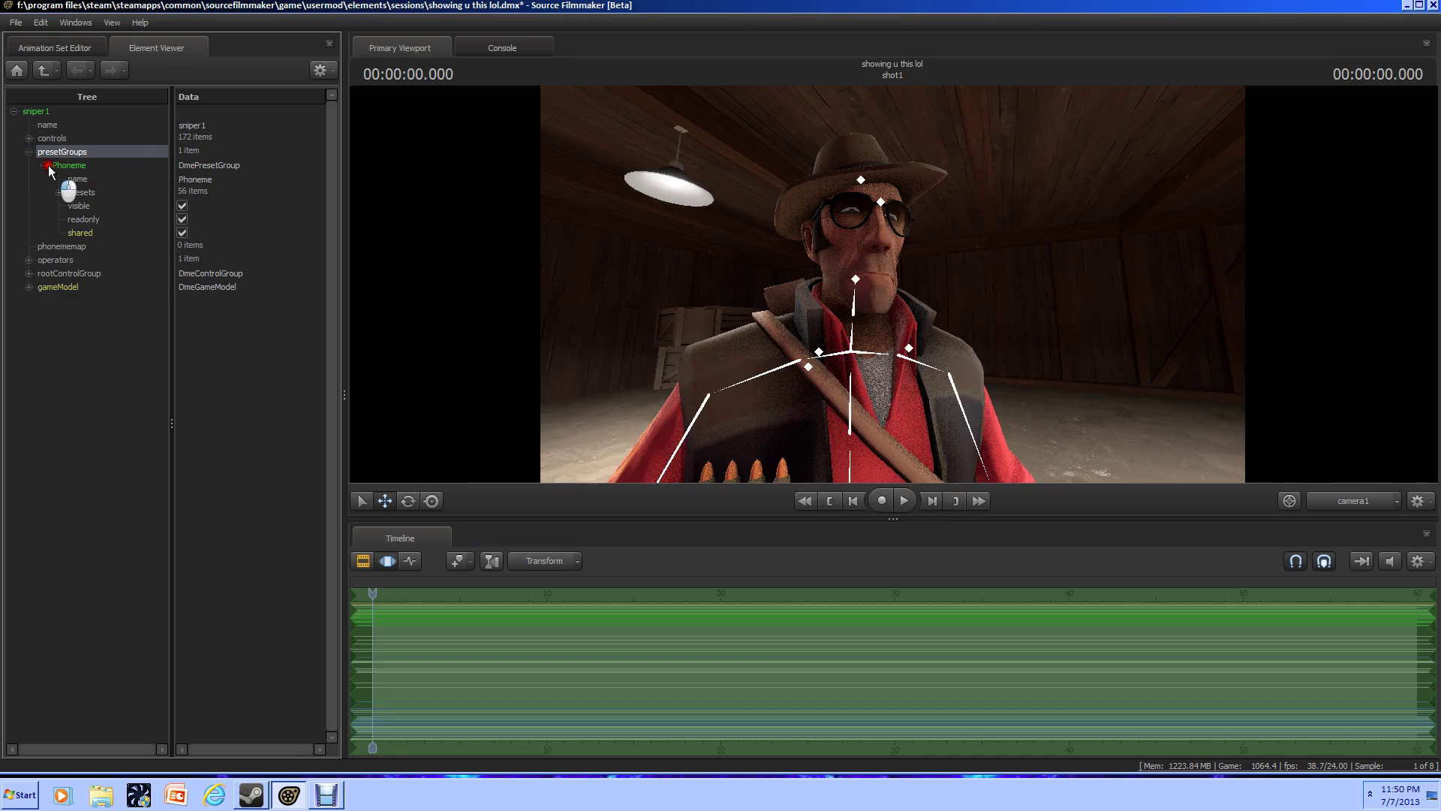
{"action": "left_click", "coordinate": [75, 165]}
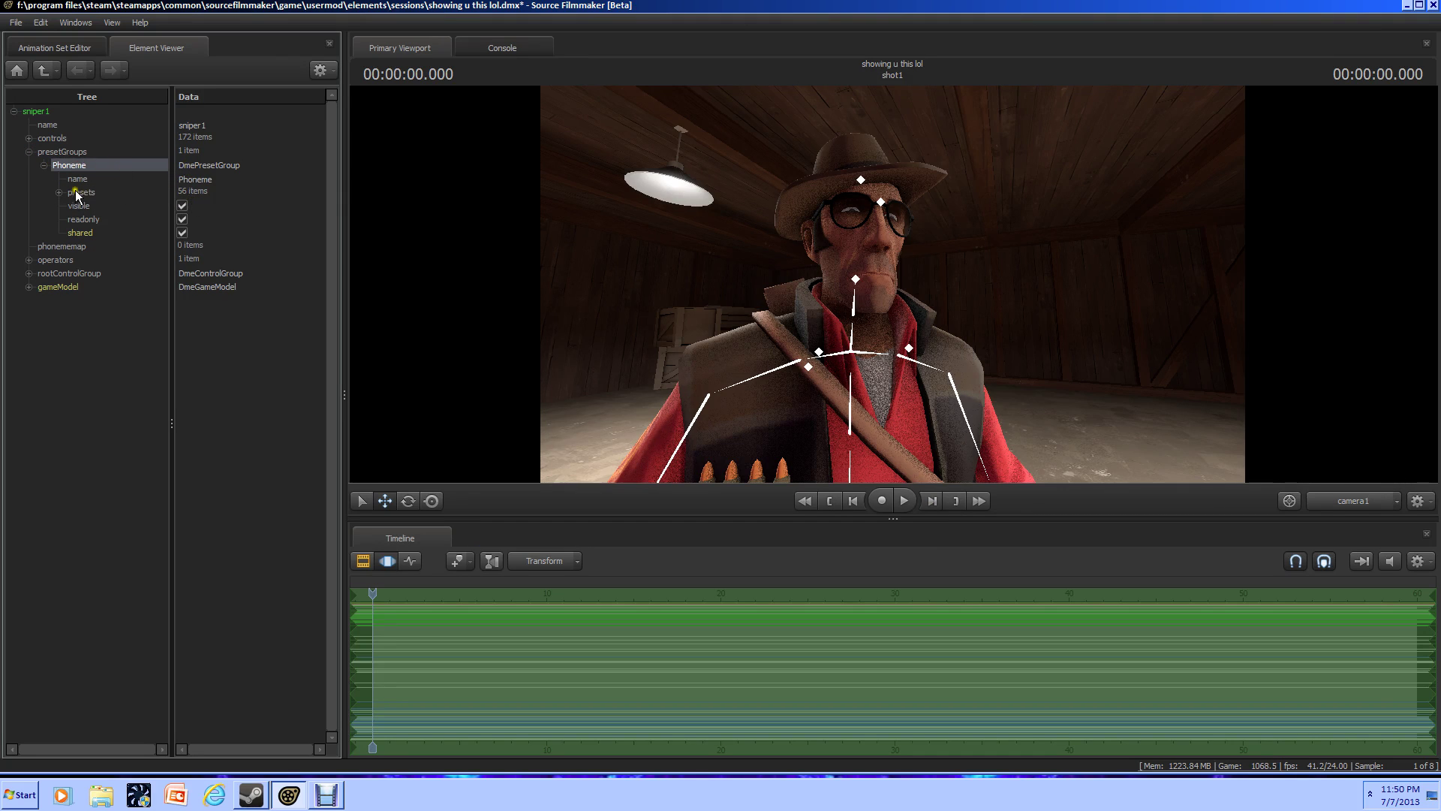
{"action": "left_click", "coordinate": [59, 193]}
{"action": "scroll", "coordinate": [151, 418], "scroll_direction": "down", "scroll_amount": 4}
{"action": "scroll", "coordinate": [75, 469], "scroll_direction": "down", "scroll_amount": 3}
{"action": "scroll", "coordinate": [77, 380], "scroll_direction": "up", "scroll_amount": 7}
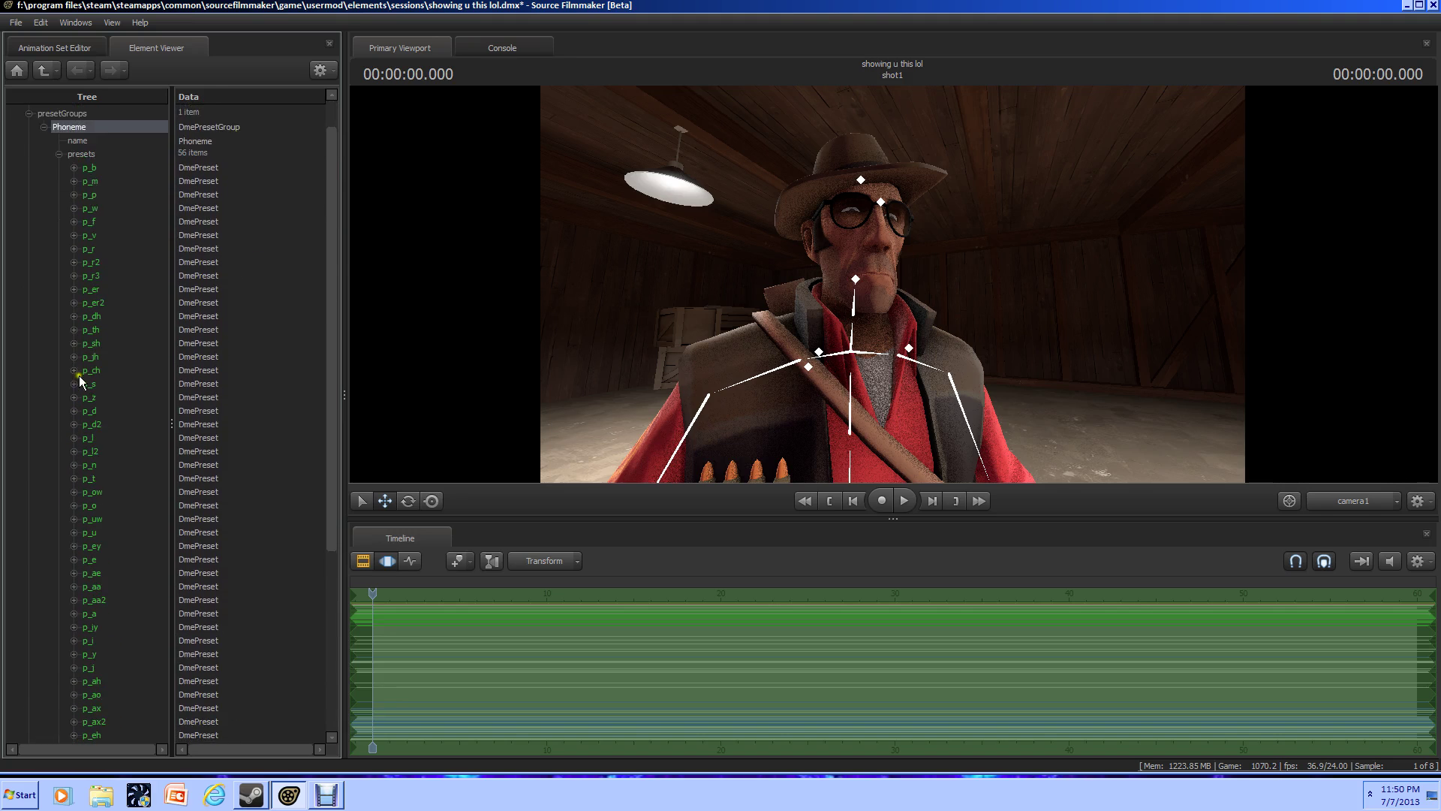
- Show sniper1's Phoneme presets filtered to Lower Face and Tongue controls, and blend one onto his mouth
{"action": "left_click", "coordinate": [41, 48]}
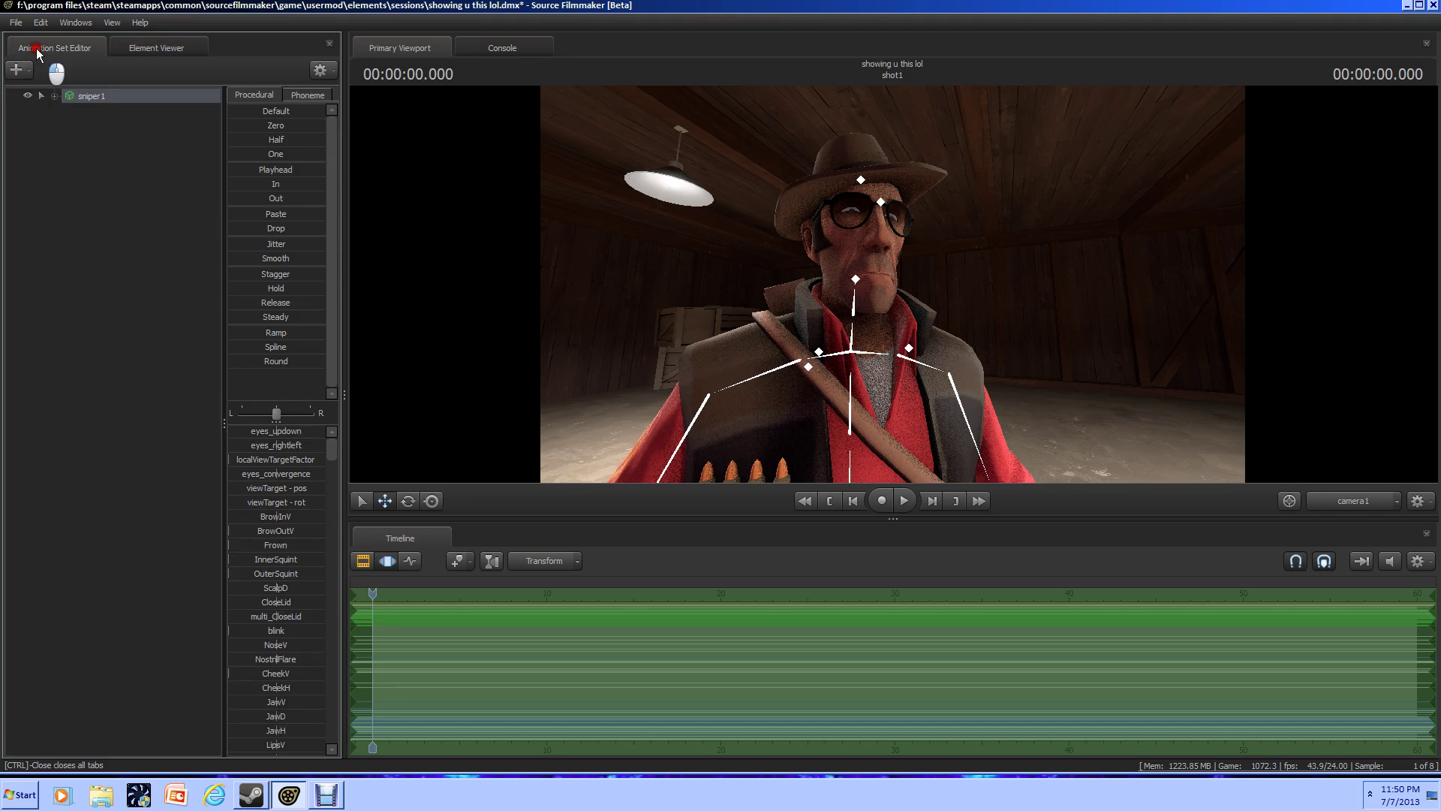
{"action": "left_click", "coordinate": [308, 95]}
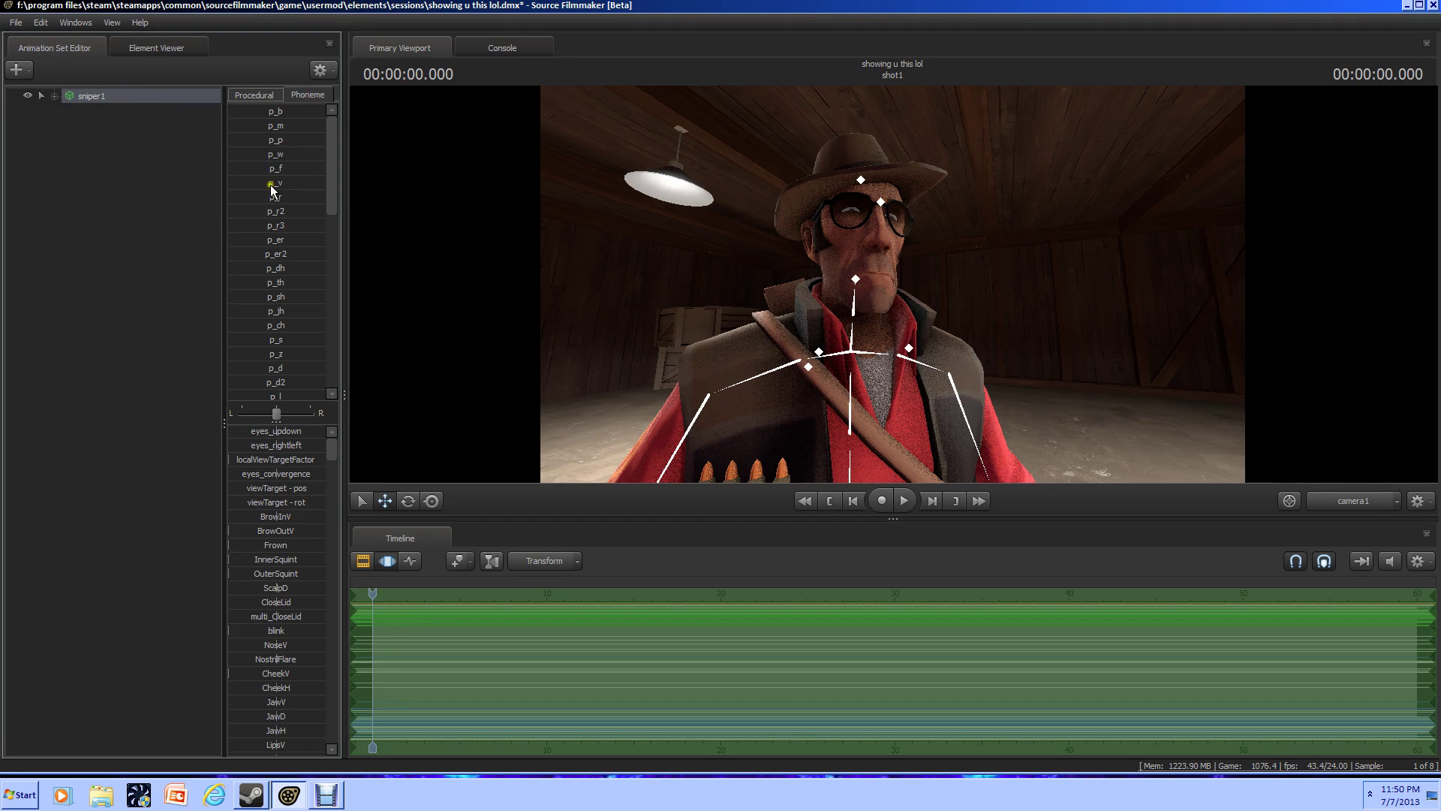
{"action": "left_click", "coordinate": [55, 95]}
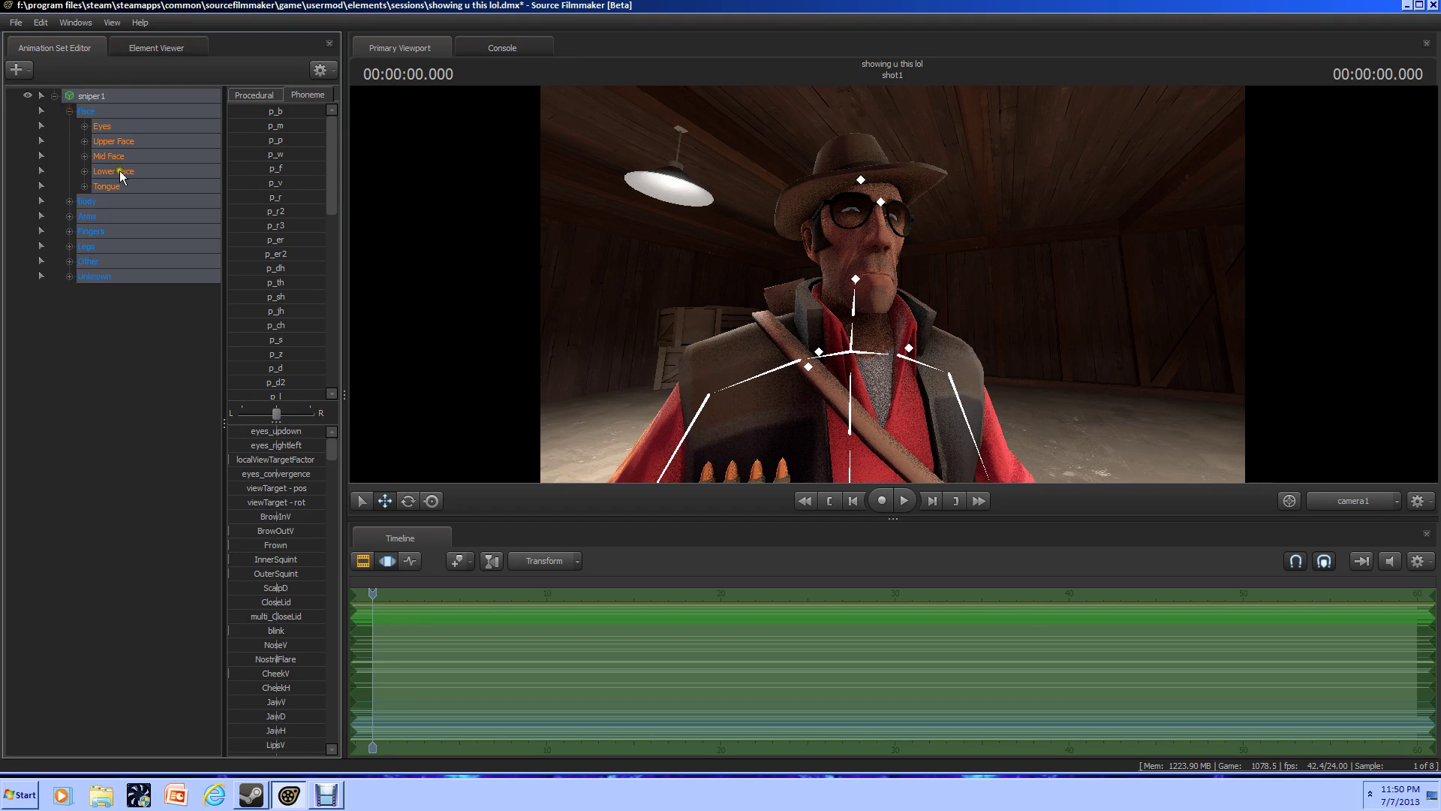
{"action": "left_click", "coordinate": [120, 172]}
{"action": "left_click", "coordinate": [122, 181], "text": "ctrl"}
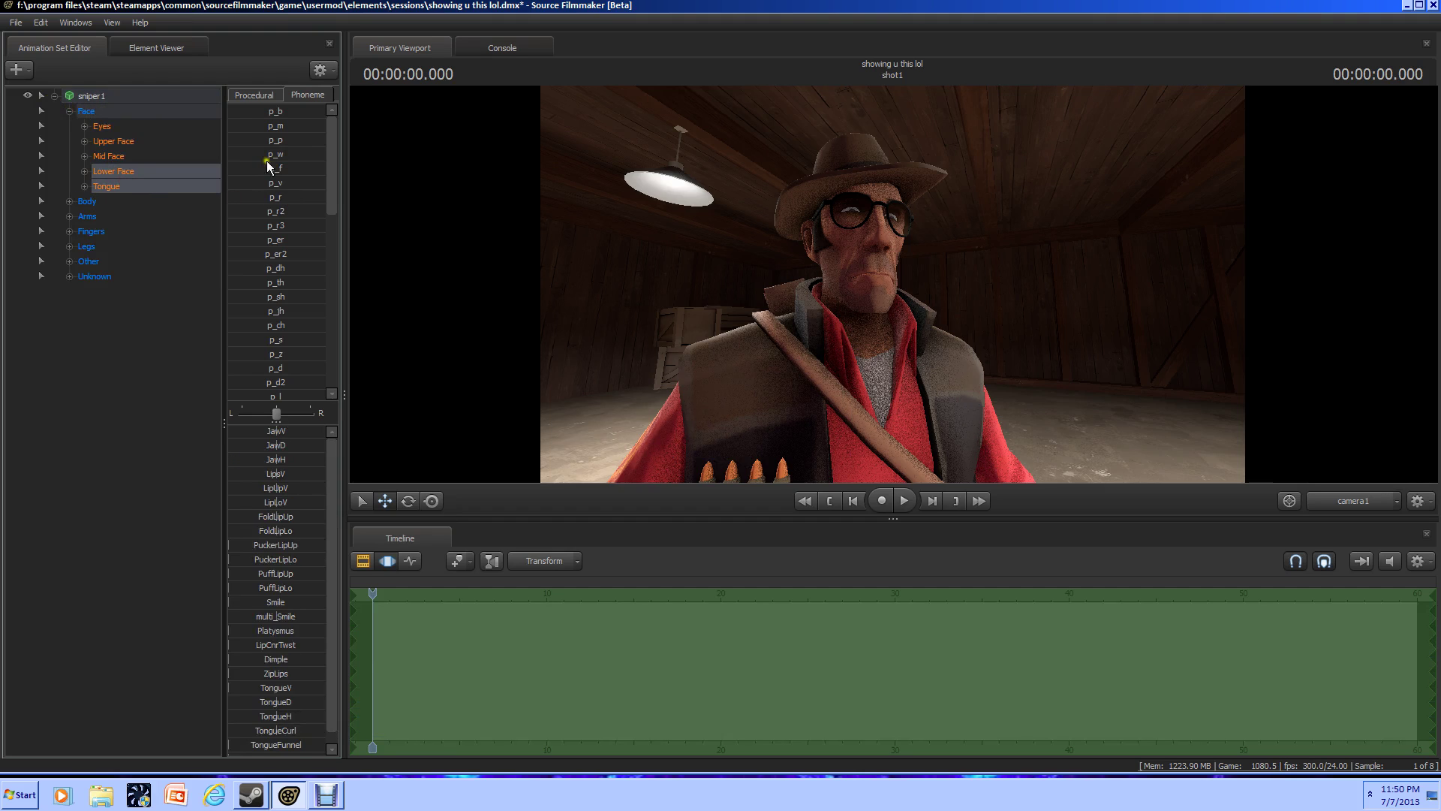
{"action": "mouse_move", "coordinate": [290, 164]}
{"action": "left_mouse_down"}
{"action": "mouse_move", "coordinate": [231, 152]}
{"action": "mouse_move", "coordinate": [269, 267]}
{"action": "mouse_move", "coordinate": [342, 273]}
{"action": "mouse_move", "coordinate": [183, 273]}
{"action": "left_mouse_up"}
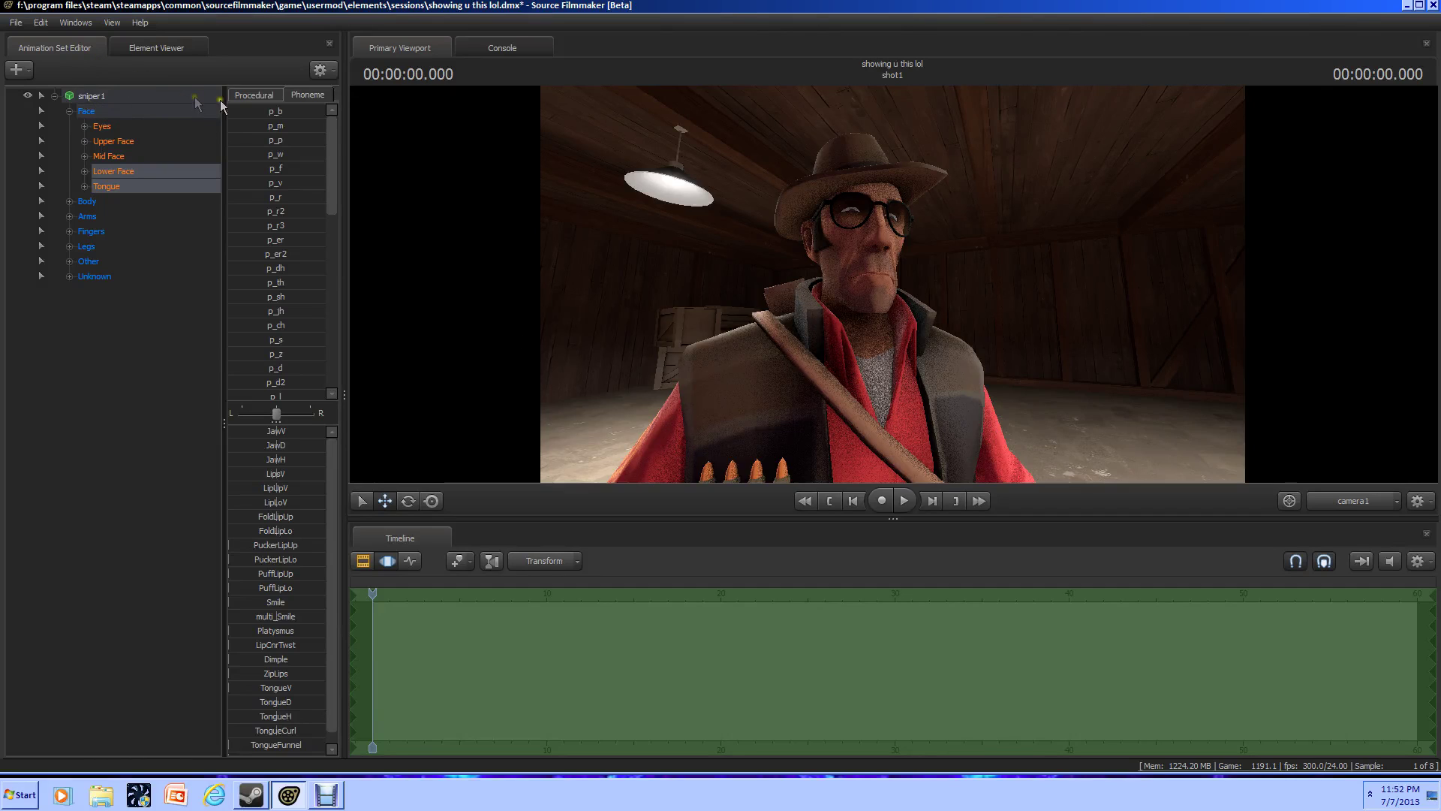
- Select sniper1 and show its AnimationSet in the Element Viewer
{"action": "left_click", "coordinate": [98, 93]}
{"action": "left_click", "coordinate": [53, 96]}
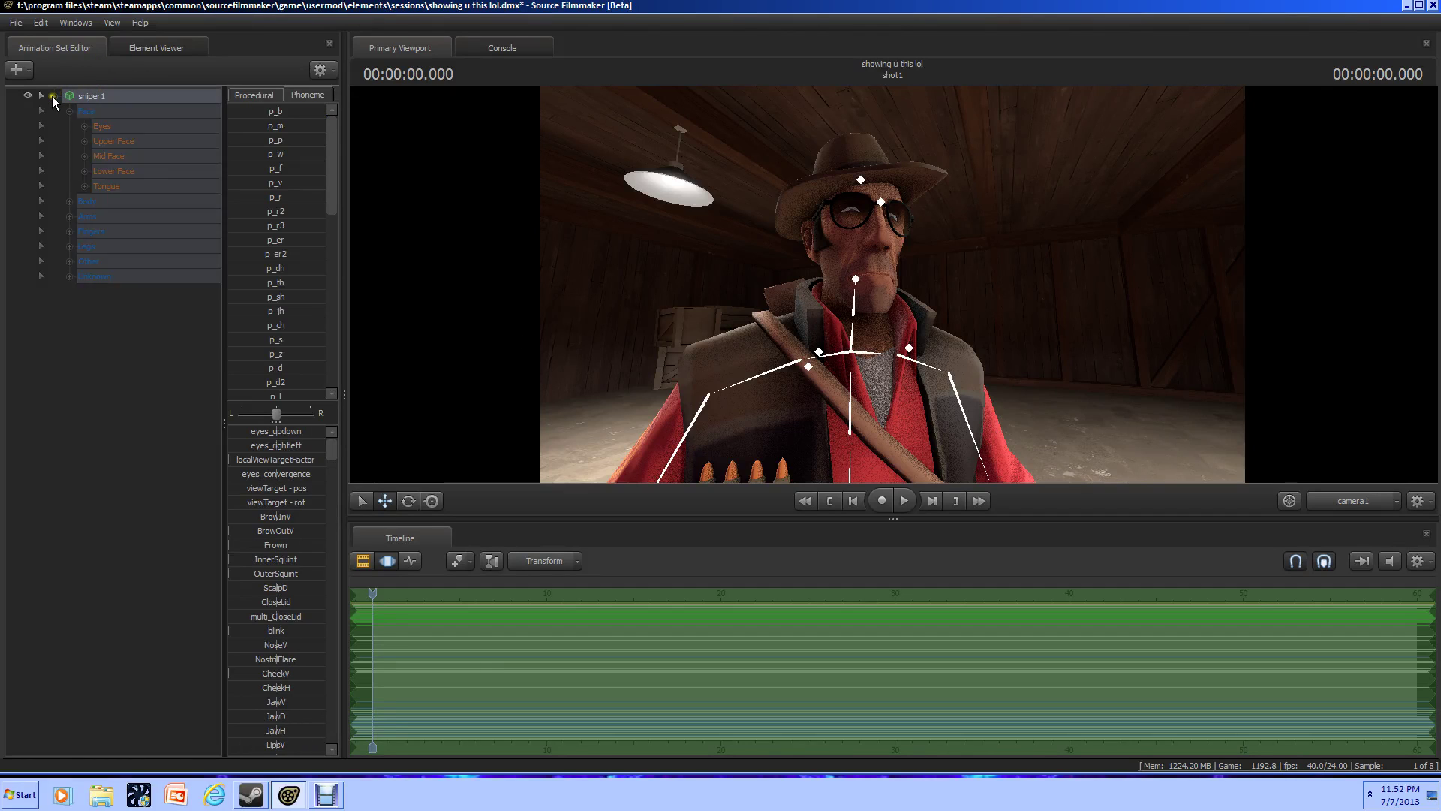
{"action": "right_click", "coordinate": [112, 102]}
{"action": "mouse_move", "coordinate": [168, 178]}
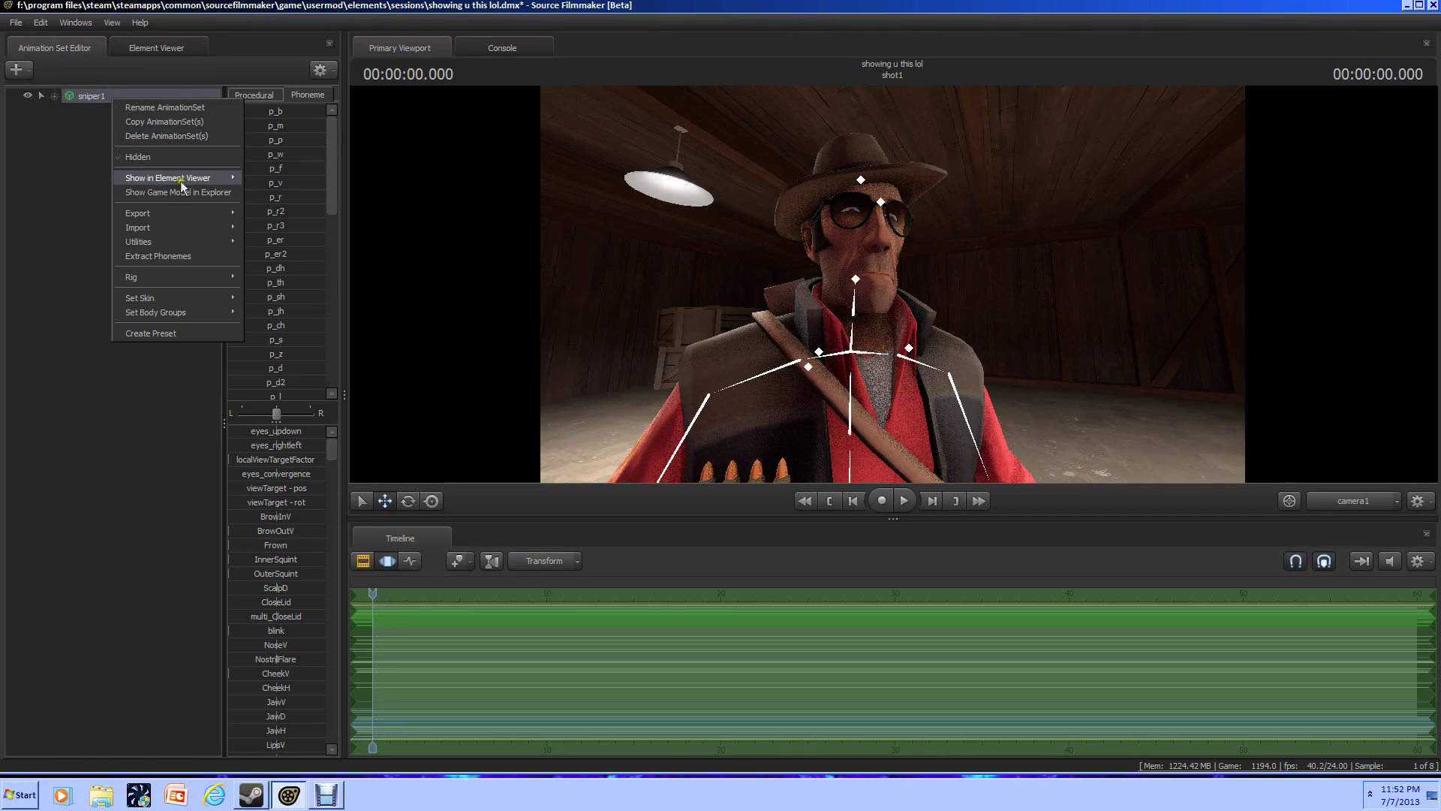
{"action": "left_click", "coordinate": [263, 182]}
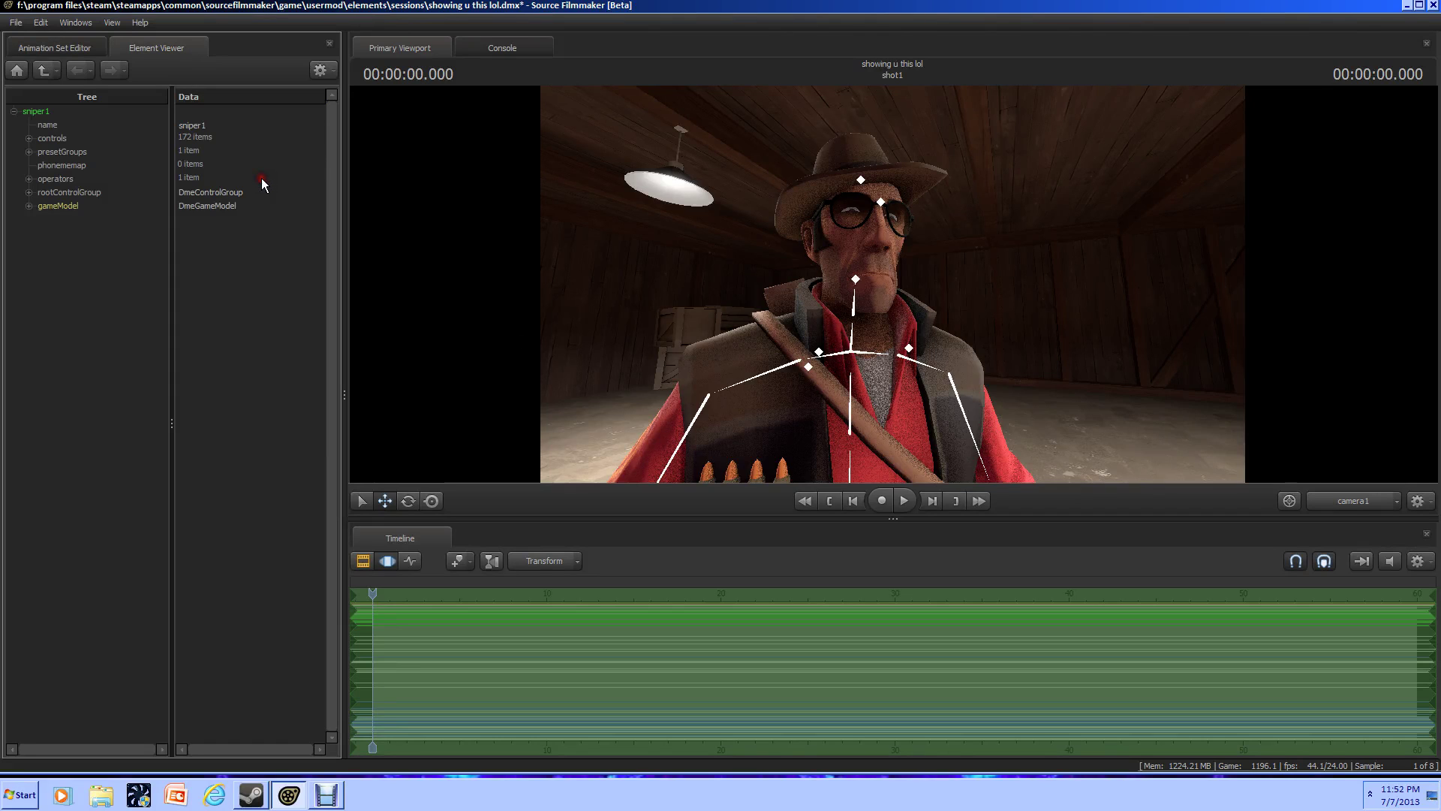
- Import medicemotion.dmx into presetGroups and return to the Animation Set Editor
{"action": "right_click", "coordinate": [75, 155]}
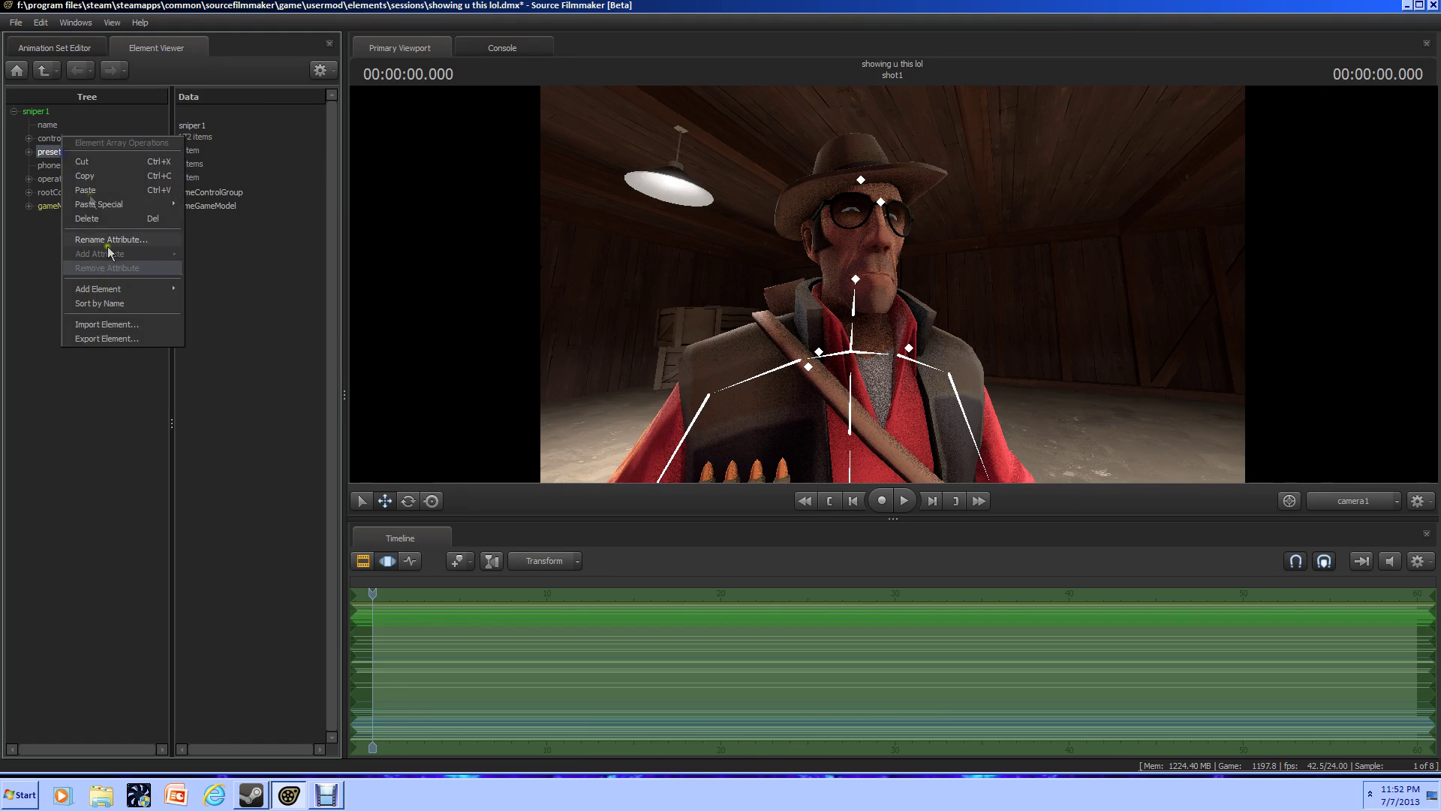
{"action": "left_click", "coordinate": [110, 326]}
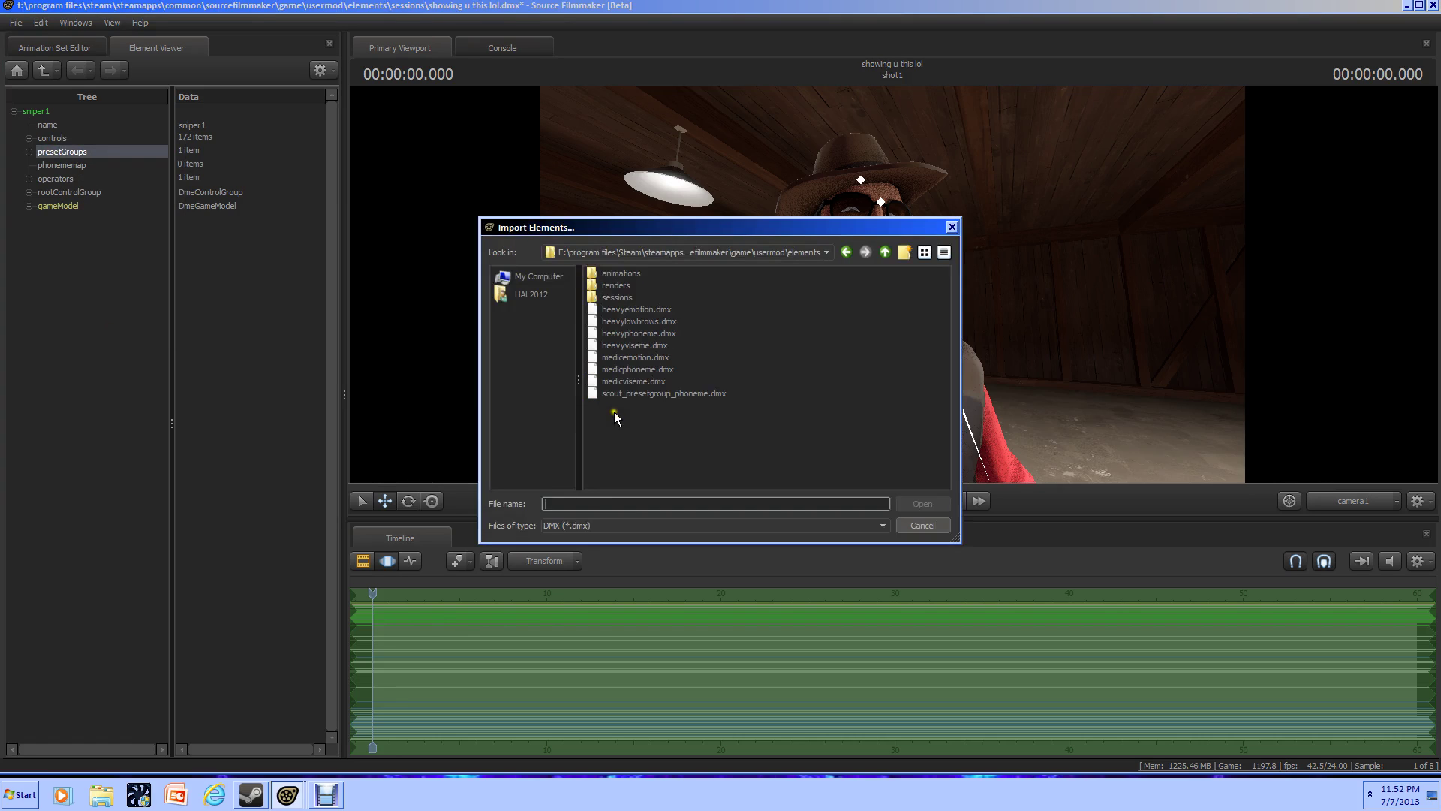
{"action": "left_click", "coordinate": [638, 358]}
{"action": "left_click", "coordinate": [912, 503]}
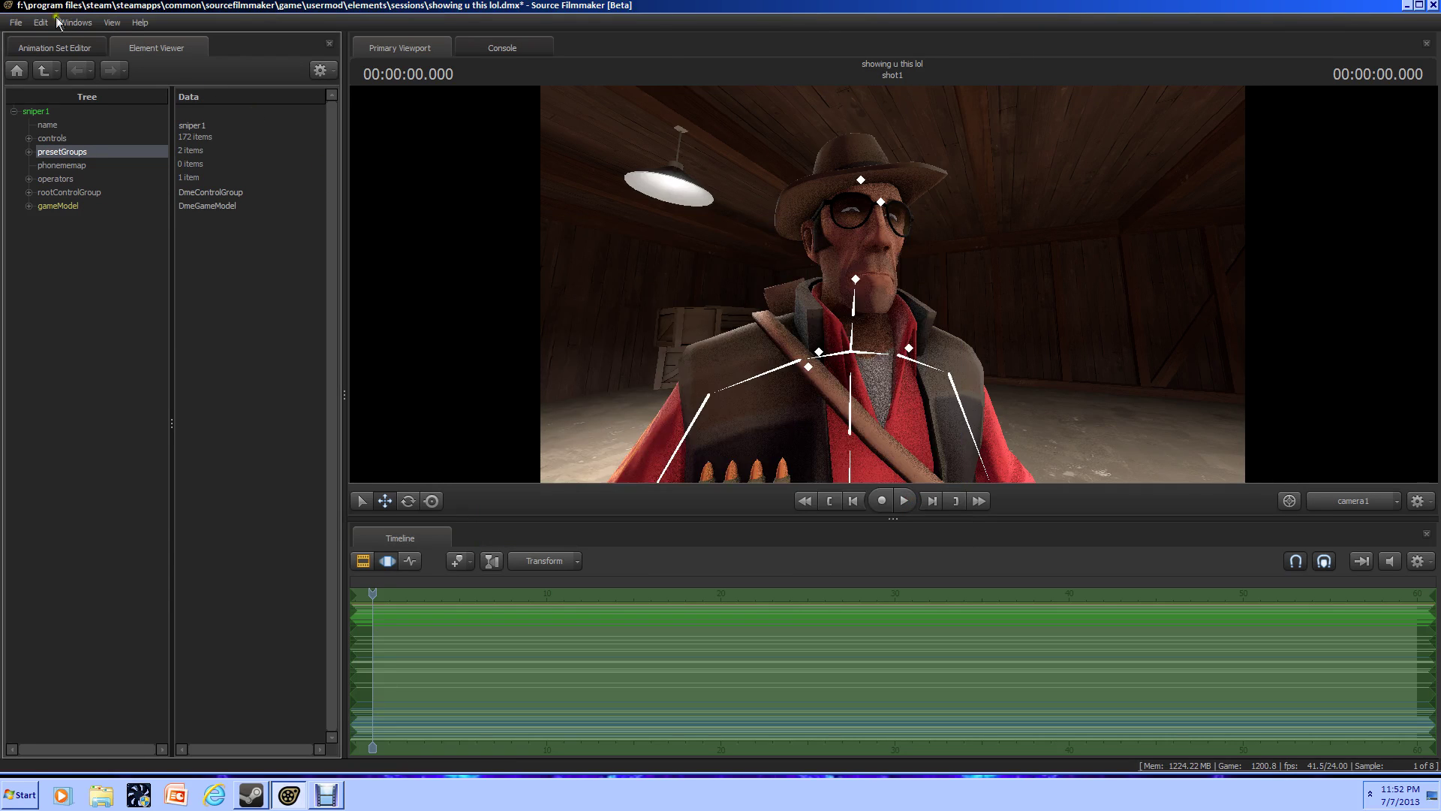
{"action": "left_click", "coordinate": [54, 47]}
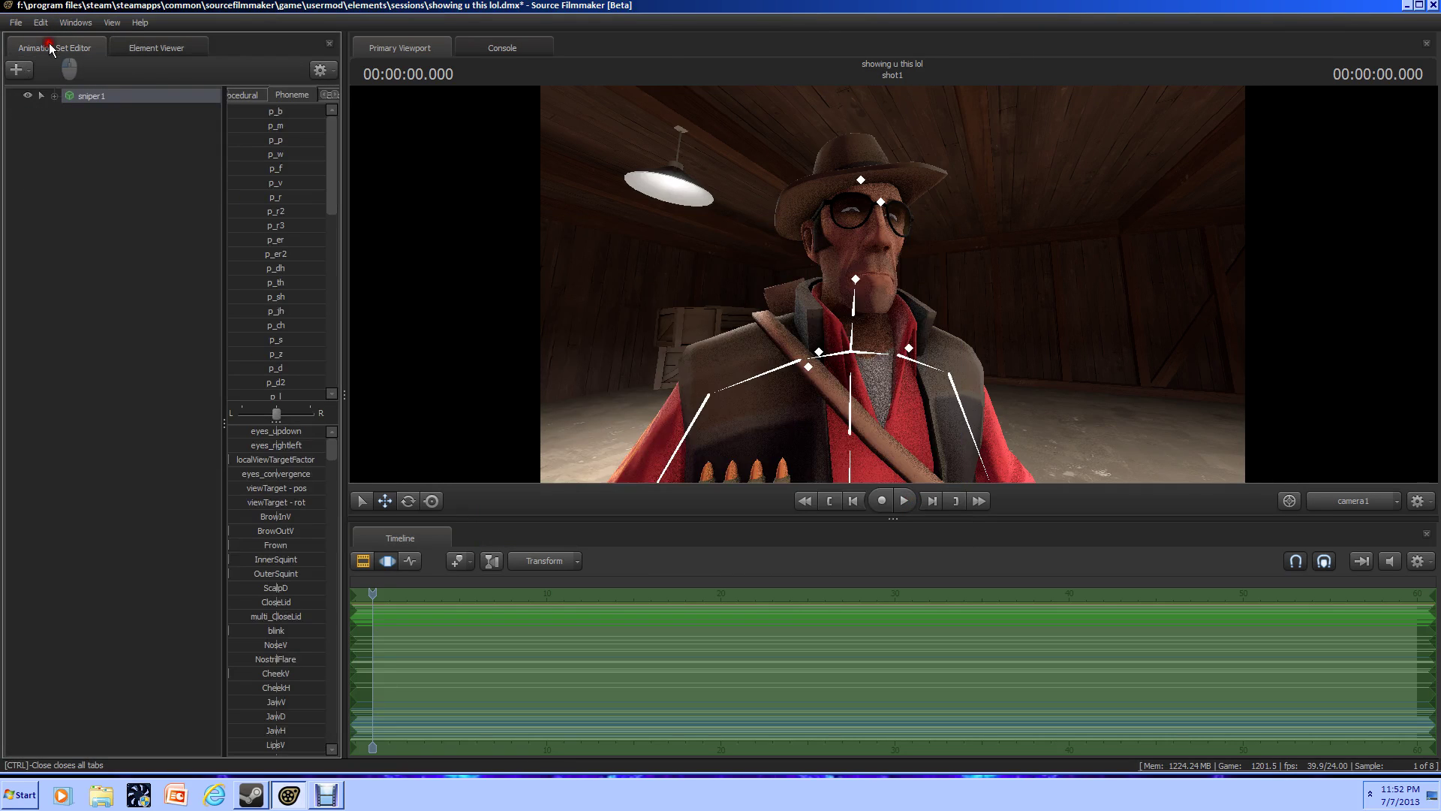
- On the Emotion tab, try the evilHappyUpper and painBig presets, undoing each
{"action": "left_click", "coordinate": [334, 95]}
{"action": "scroll", "coordinate": [317, 301], "scroll_direction": "down", "scroll_amount": 2}
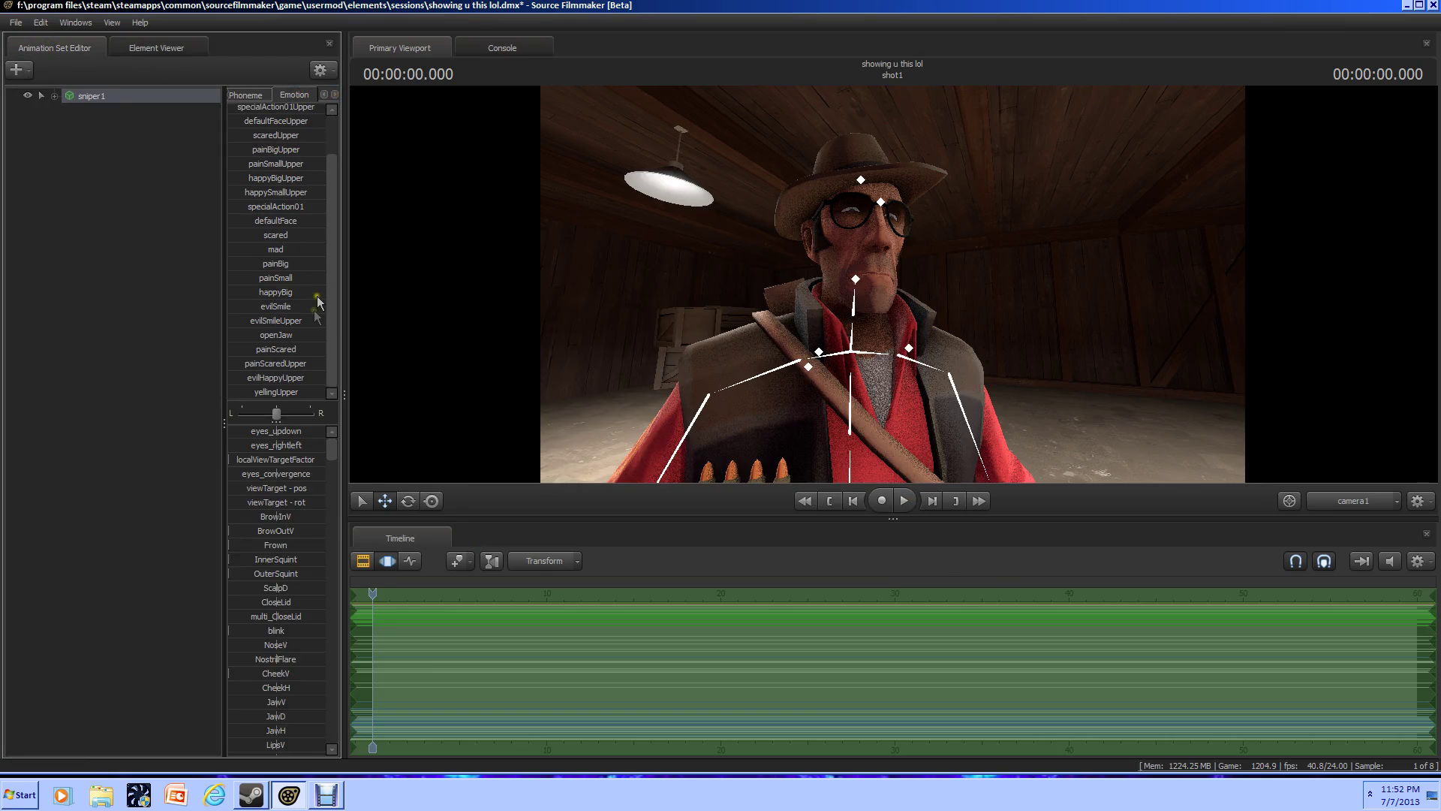
{"action": "left_click", "coordinate": [275, 378]}
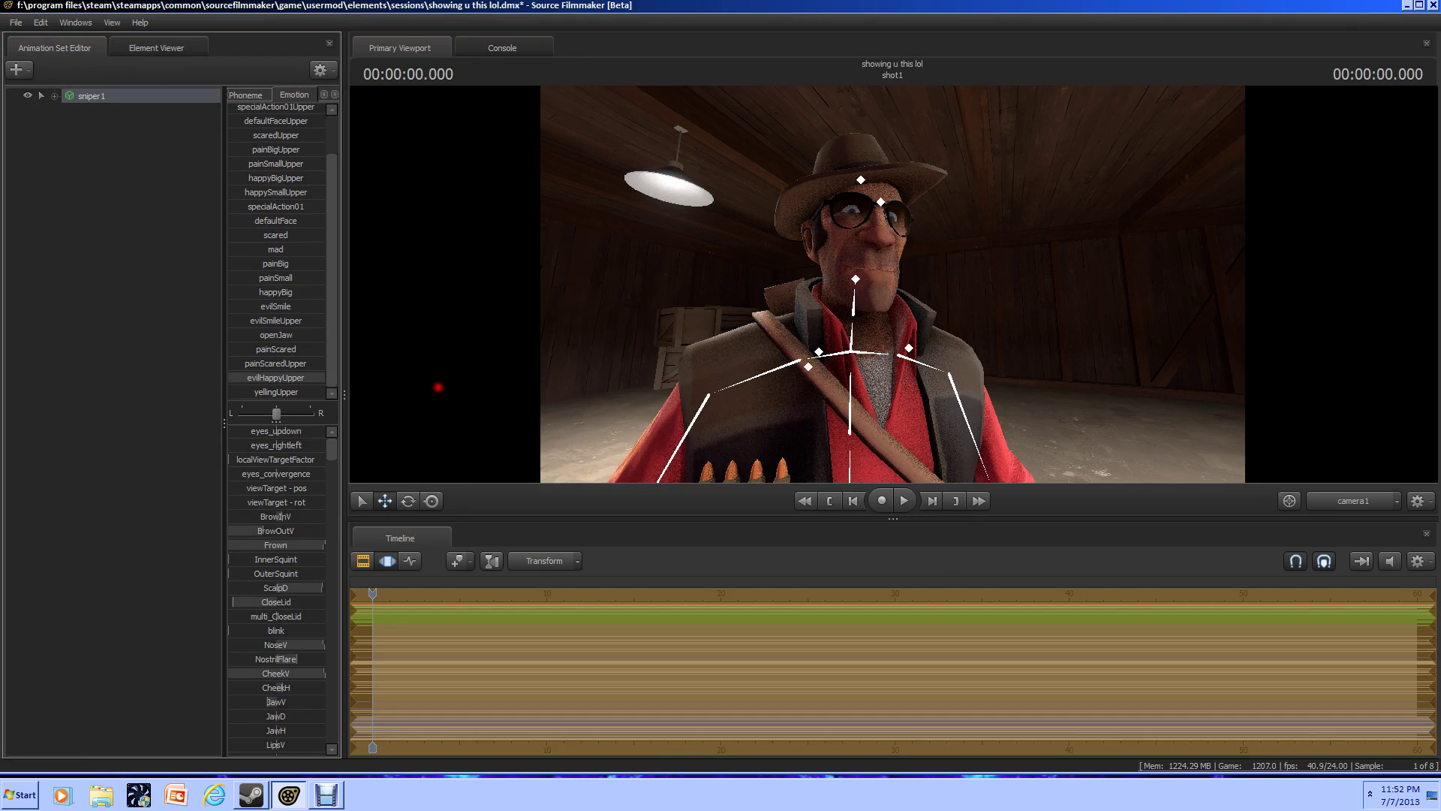
{"action": "key", "text": "ctrl+z"}
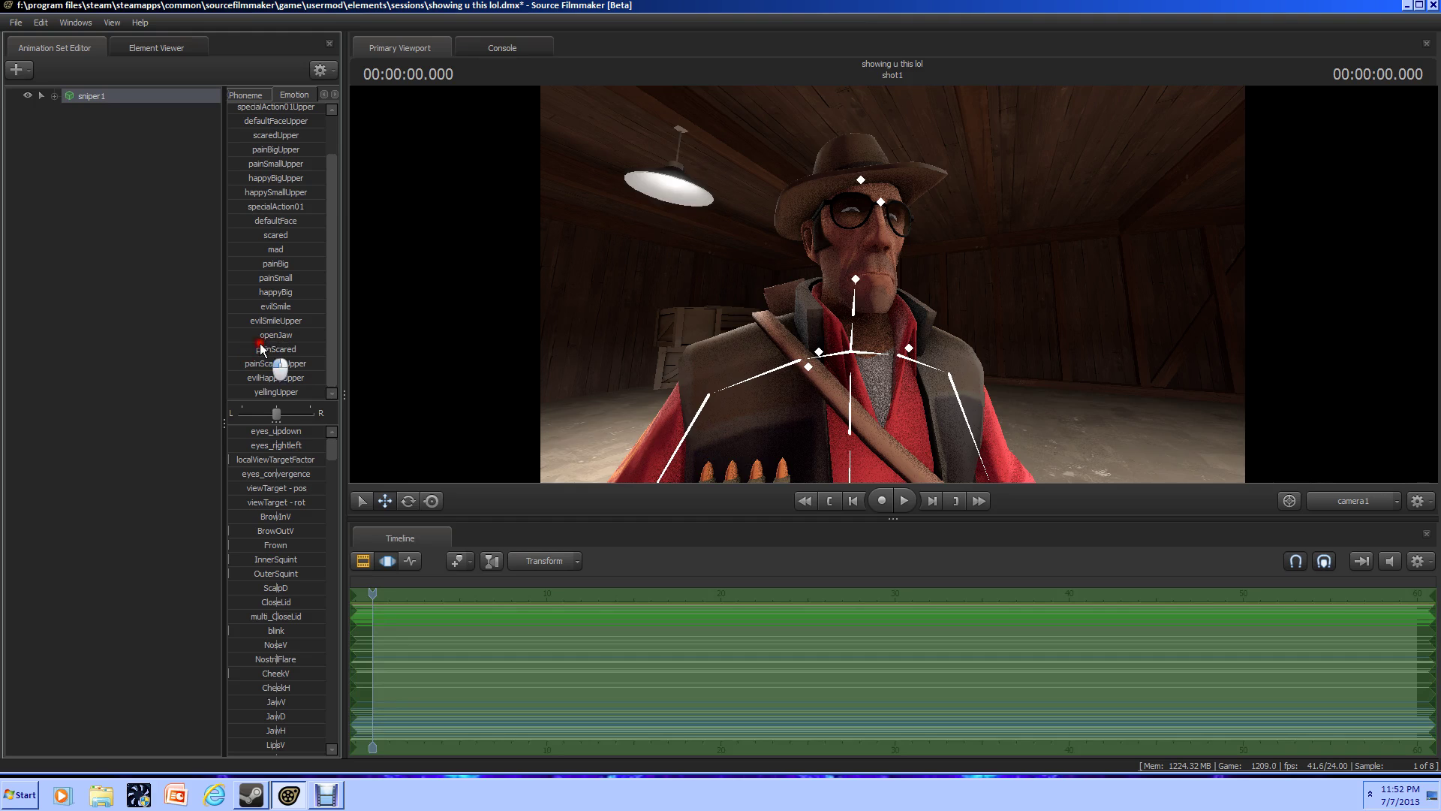
{"action": "left_click", "coordinate": [265, 351]}
{"action": "key", "text": "ctrl+z"}
- Dial painBig to near zero and apply evilSmile for a wide evil grin
{"action": "left_click", "coordinate": [274, 266]}
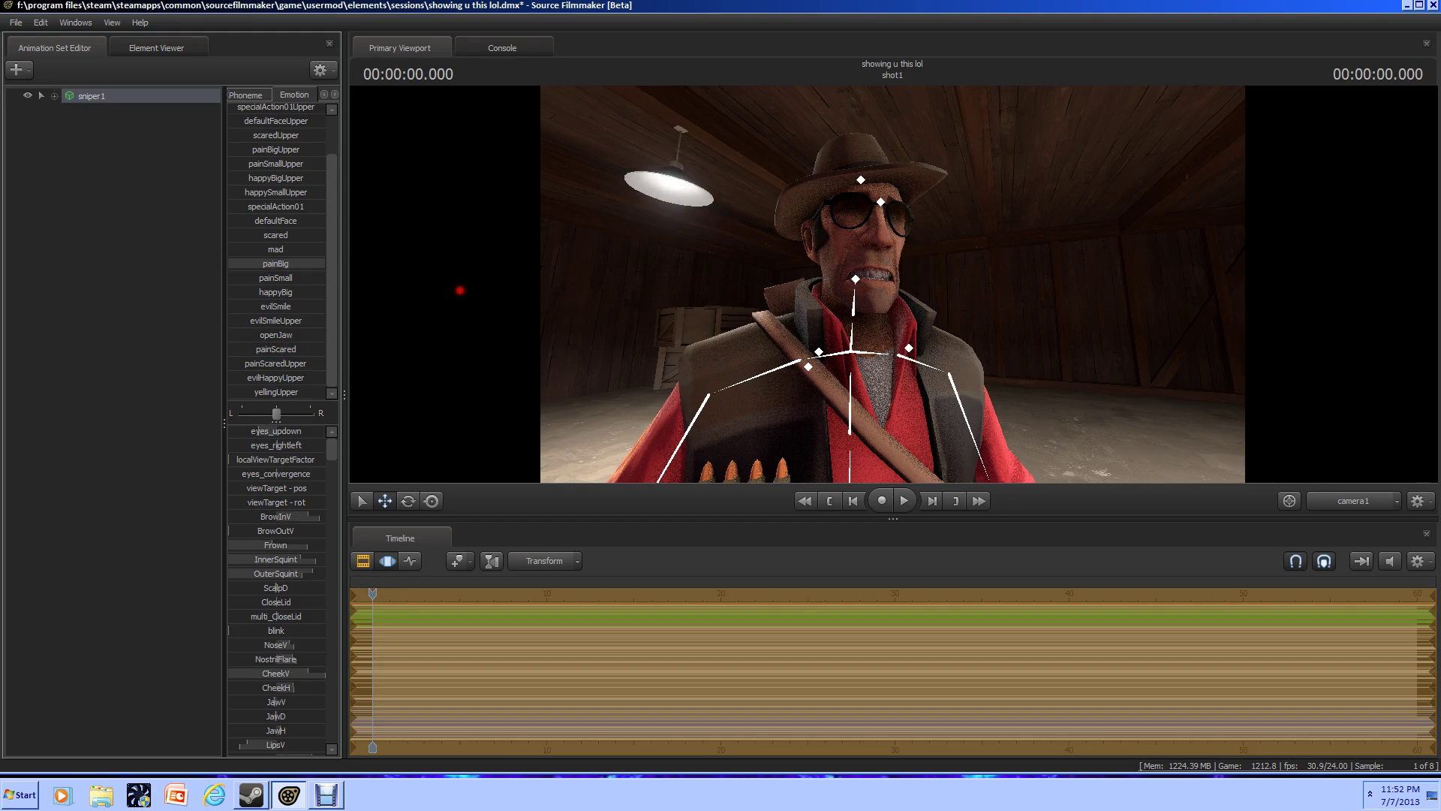
{"action": "left_click_drag", "start_coordinate": [273, 269], "coordinate": [192, 254]}
{"action": "left_click_drag", "start_coordinate": [275, 292], "coordinate": [163, 269]}
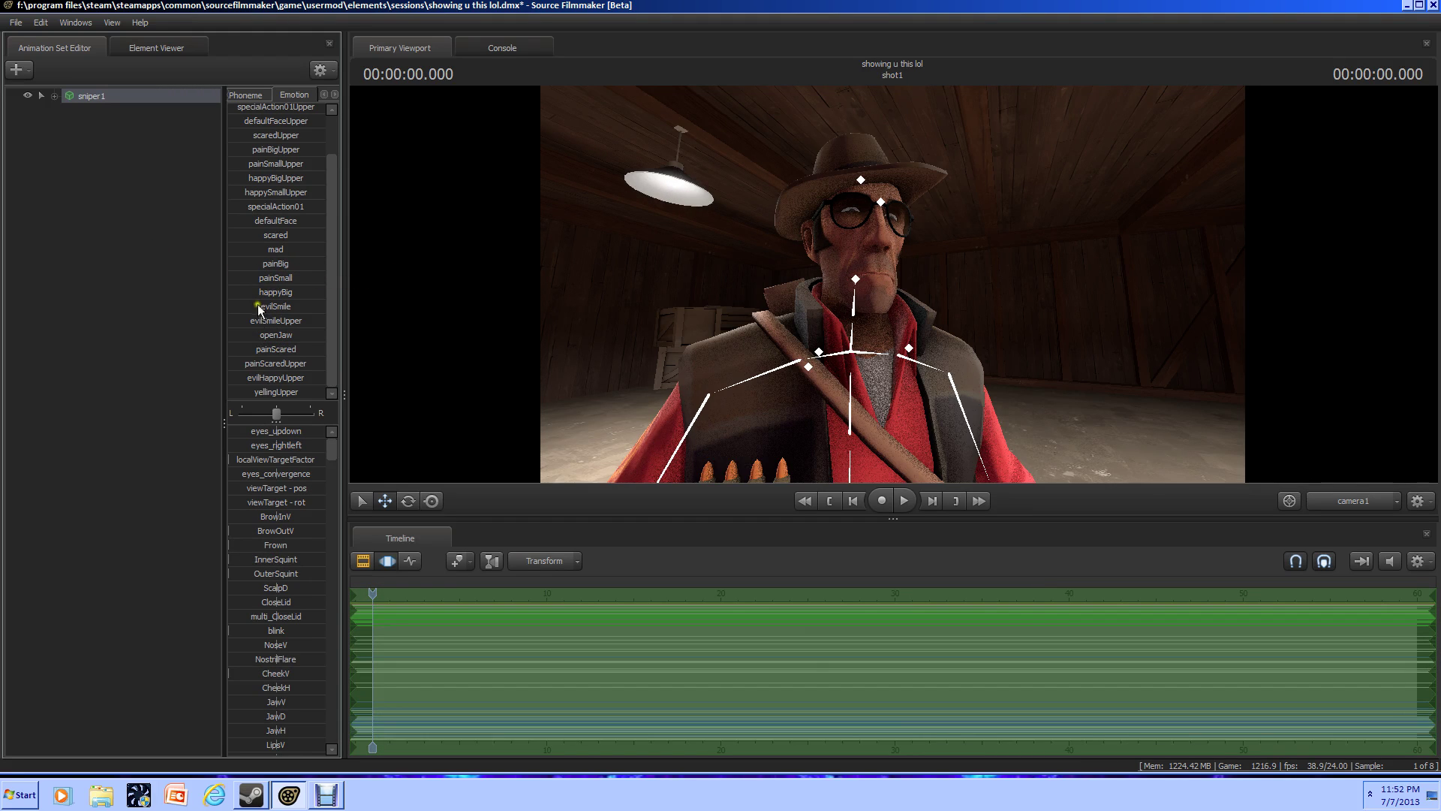
{"action": "mouse_move", "coordinate": [259, 308]}
{"action": "left_mouse_down"}
{"action": "mouse_move", "coordinate": [487, 319]}
{"action": "mouse_move", "coordinate": [893, 284]}
{"action": "left_mouse_up"}
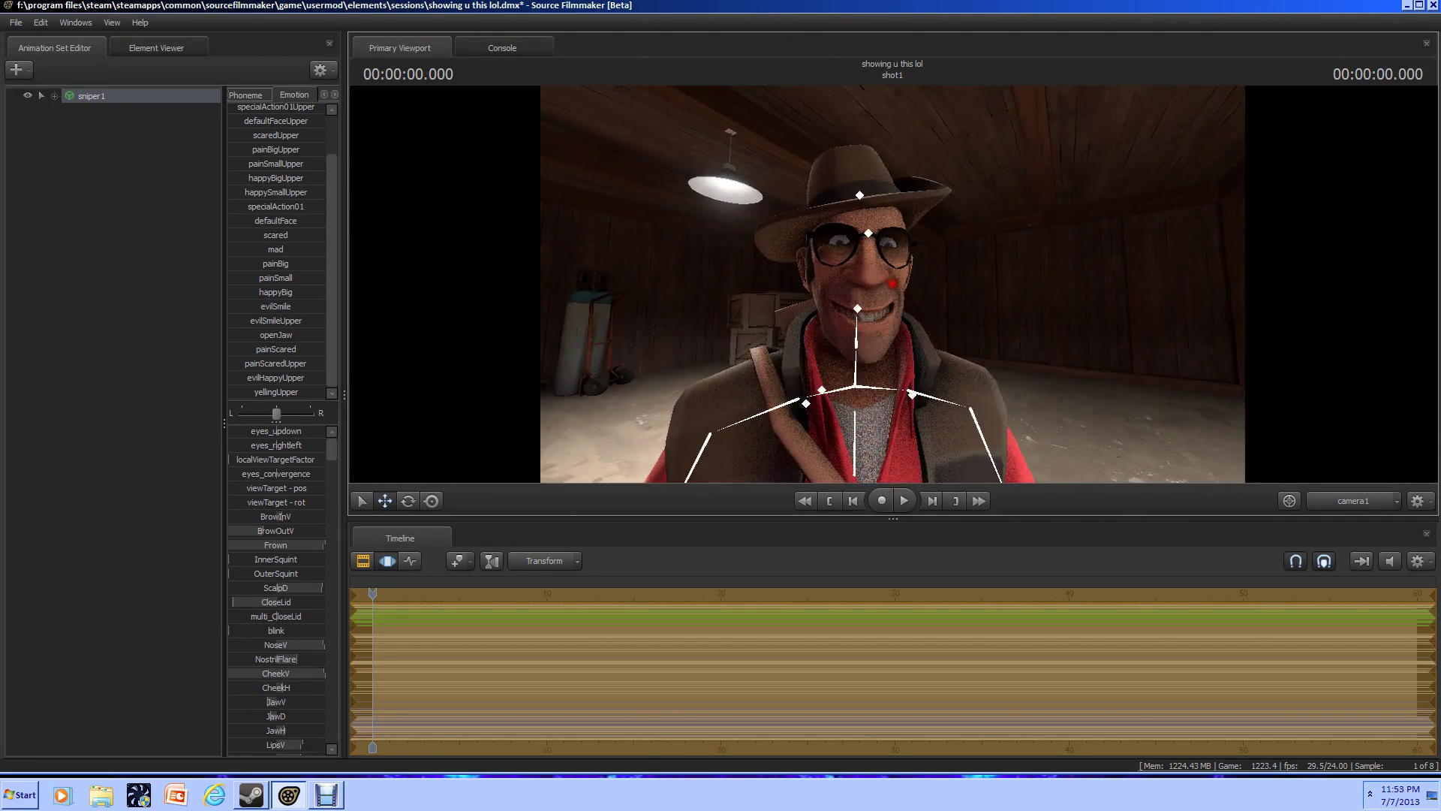
{"action": "left_click", "coordinate": [425, 606]}
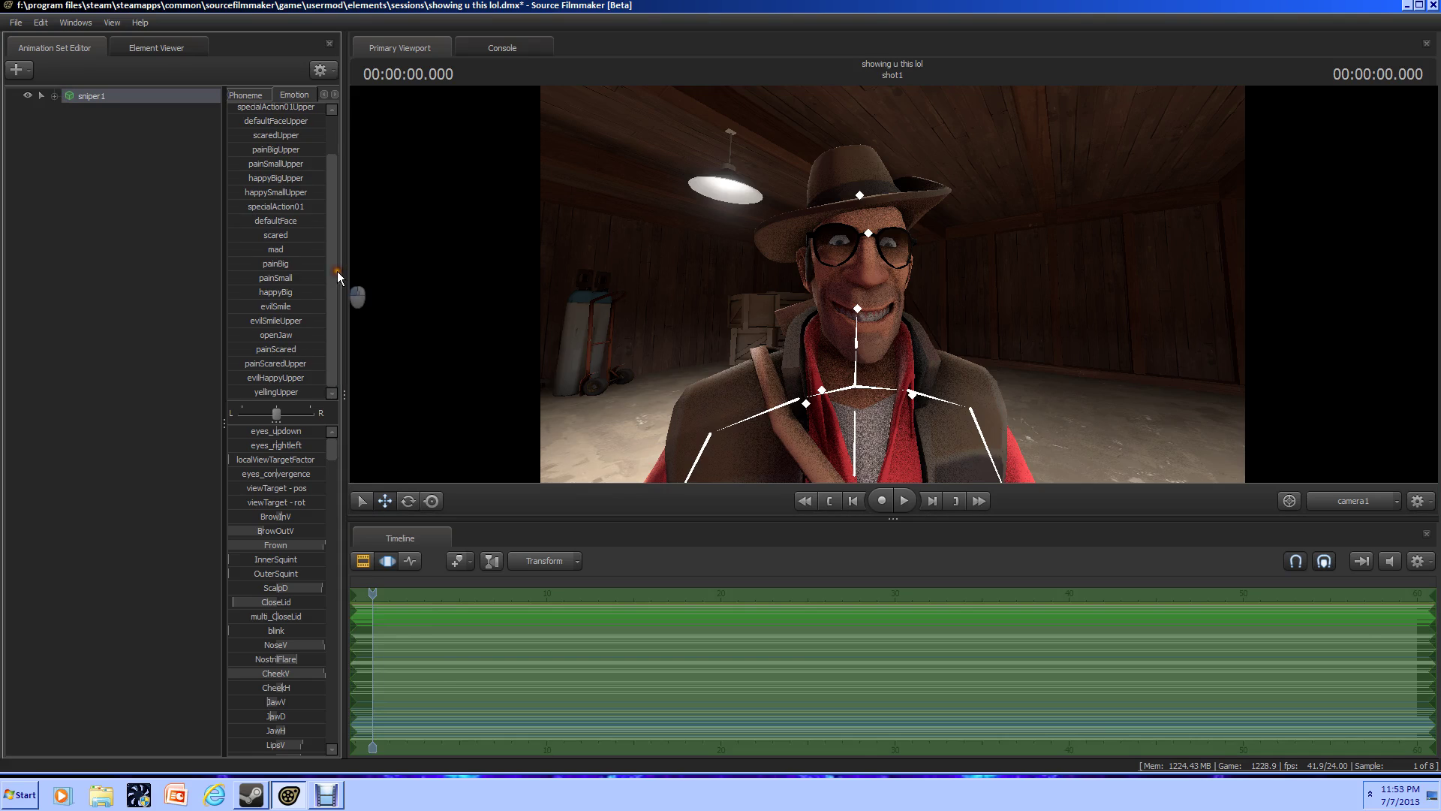
{"action": "right_click", "coordinate": [92, 96]}
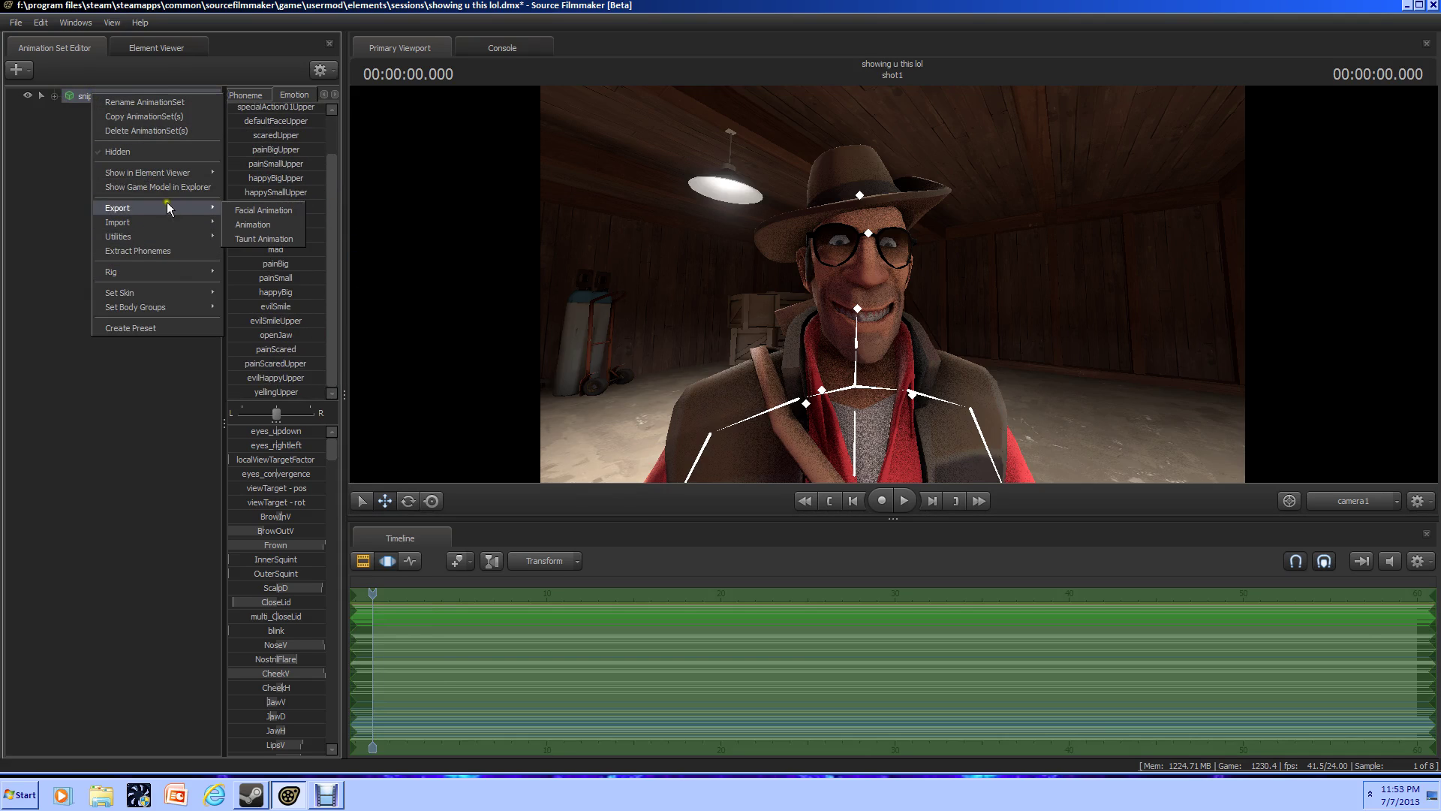
{"action": "mouse_move", "coordinate": [147, 172]}
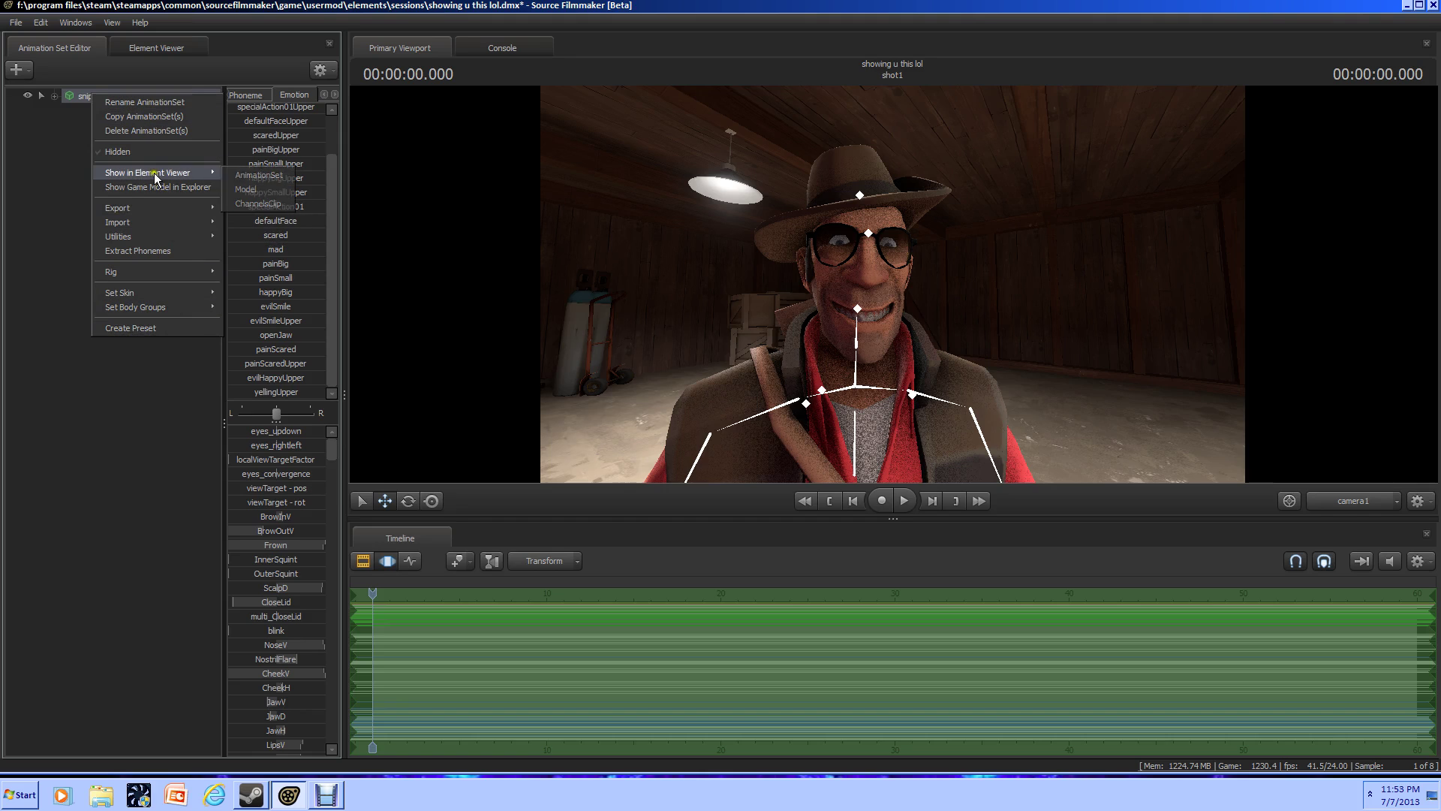
- Import medicviseme.dmx into sniper1's presetGroups and bring up the Viseme preset tab
{"action": "left_click", "coordinate": [259, 175]}
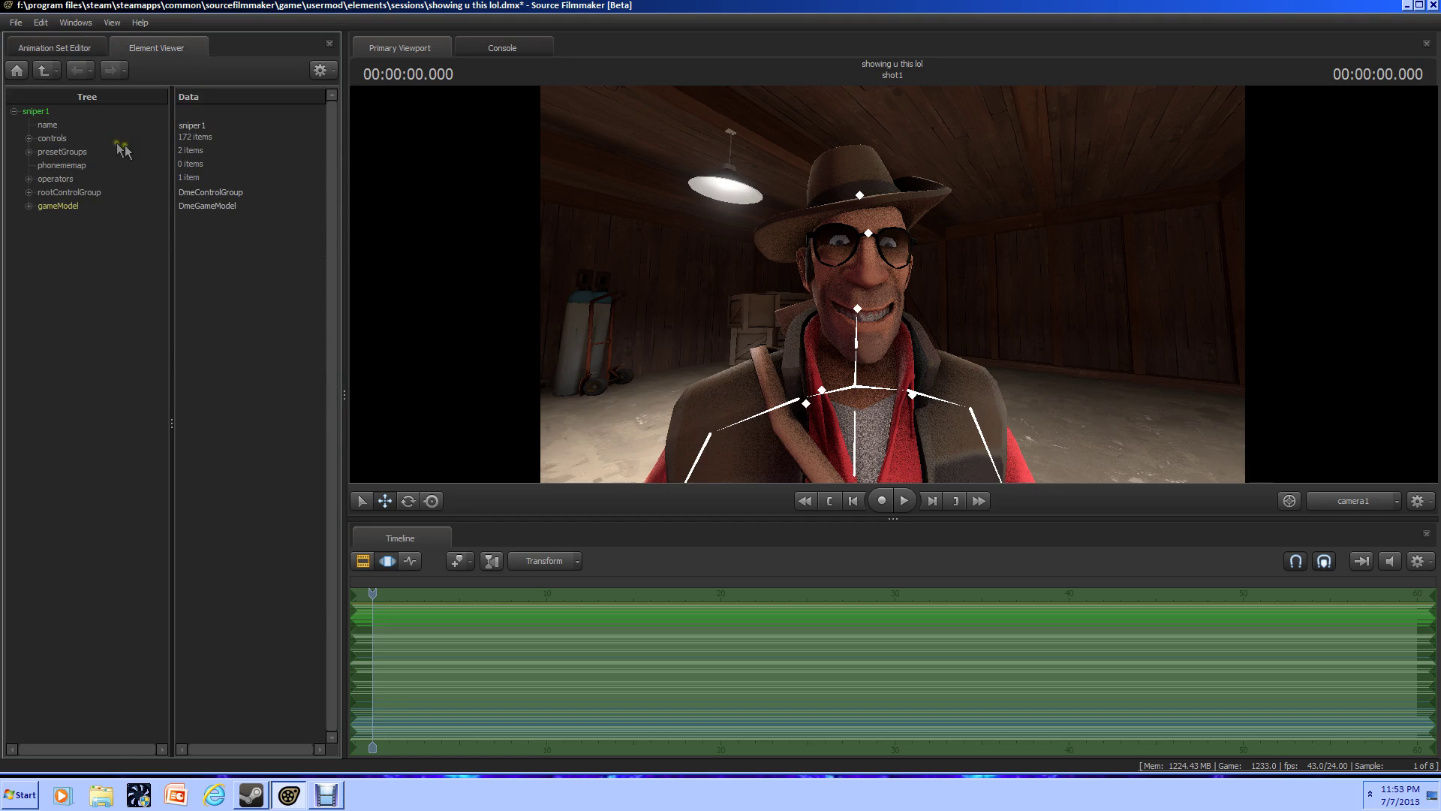
{"action": "left_click", "coordinate": [60, 152]}
{"action": "right_click", "coordinate": [60, 151]}
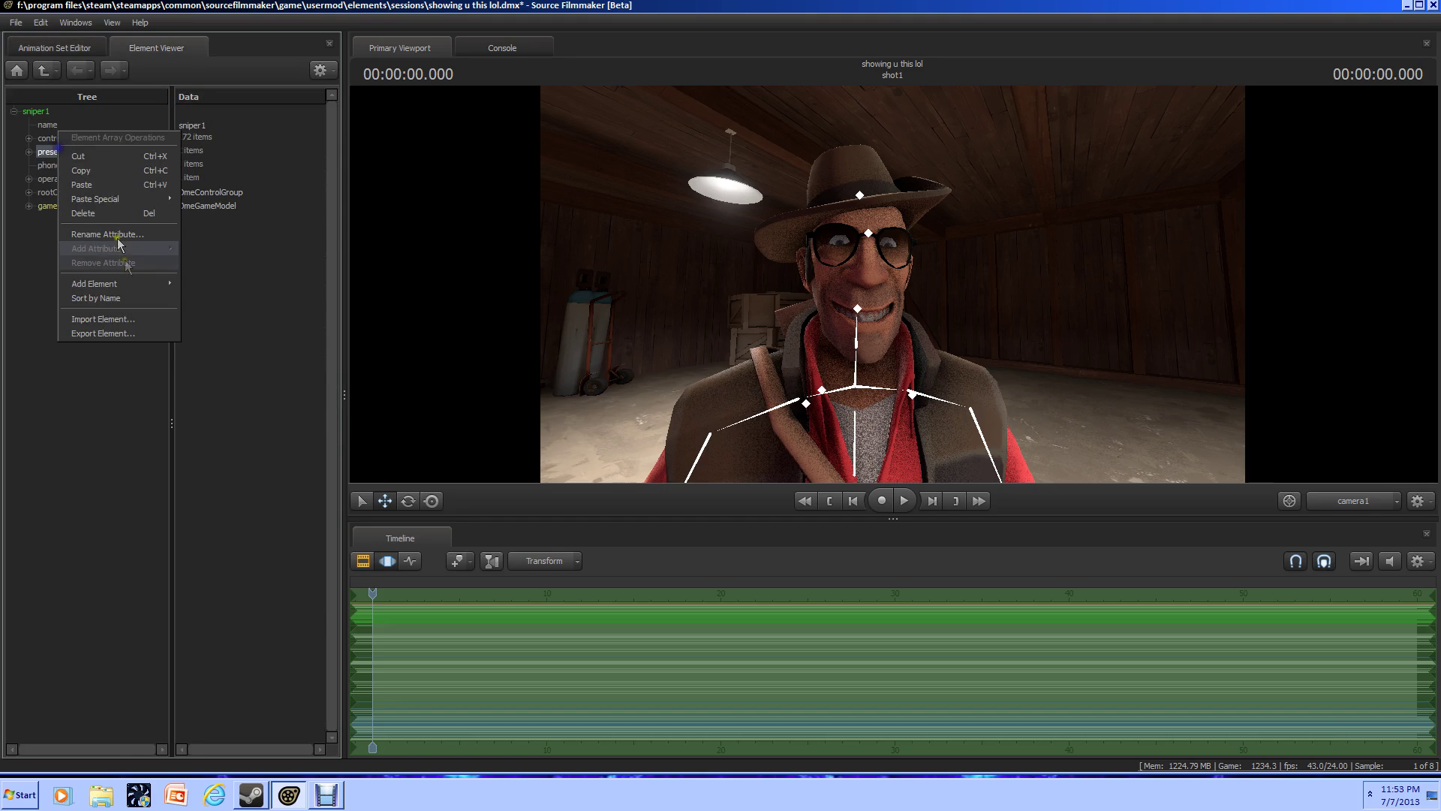
{"action": "left_click", "coordinate": [143, 316]}
{"action": "left_click", "coordinate": [642, 383]}
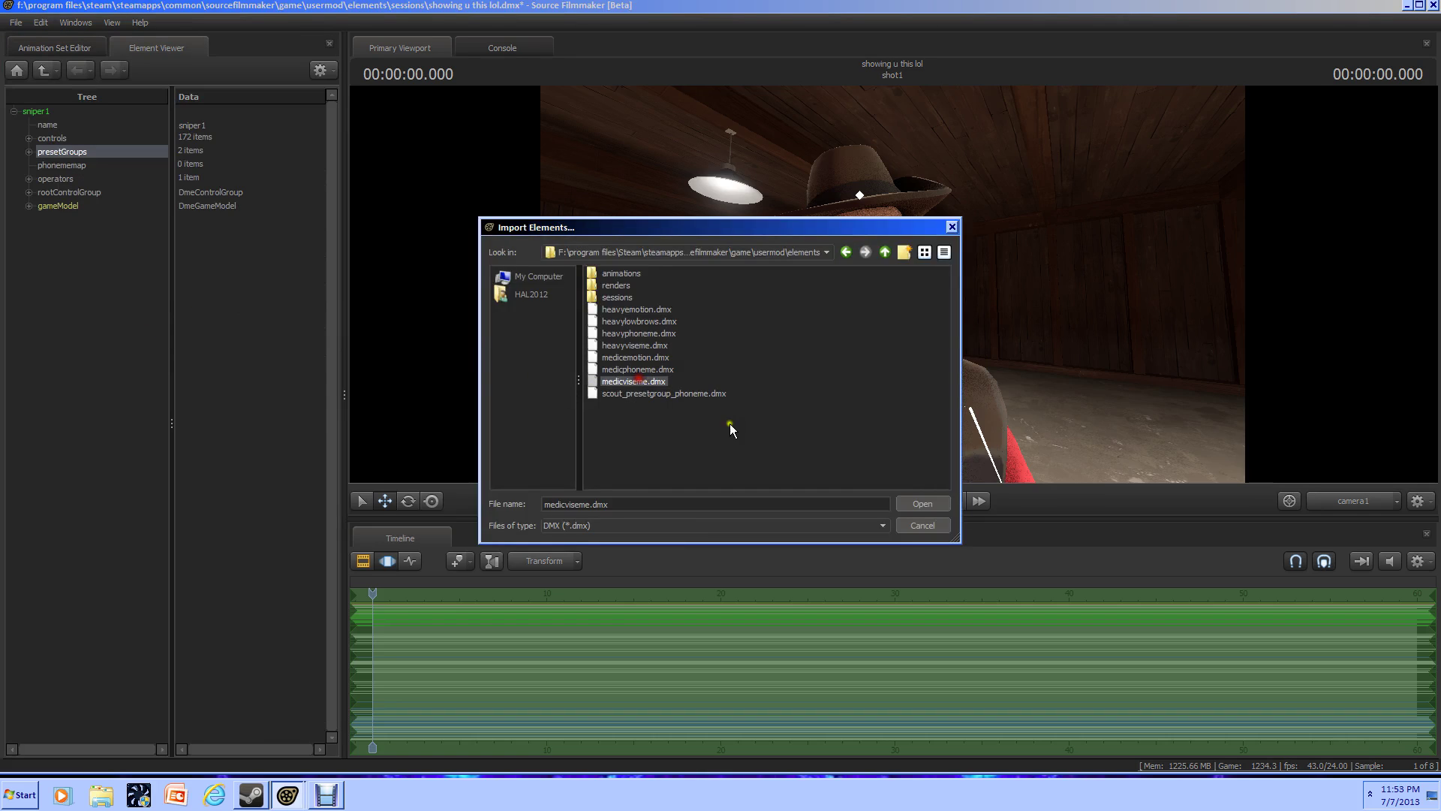
{"action": "left_click", "coordinate": [917, 504]}
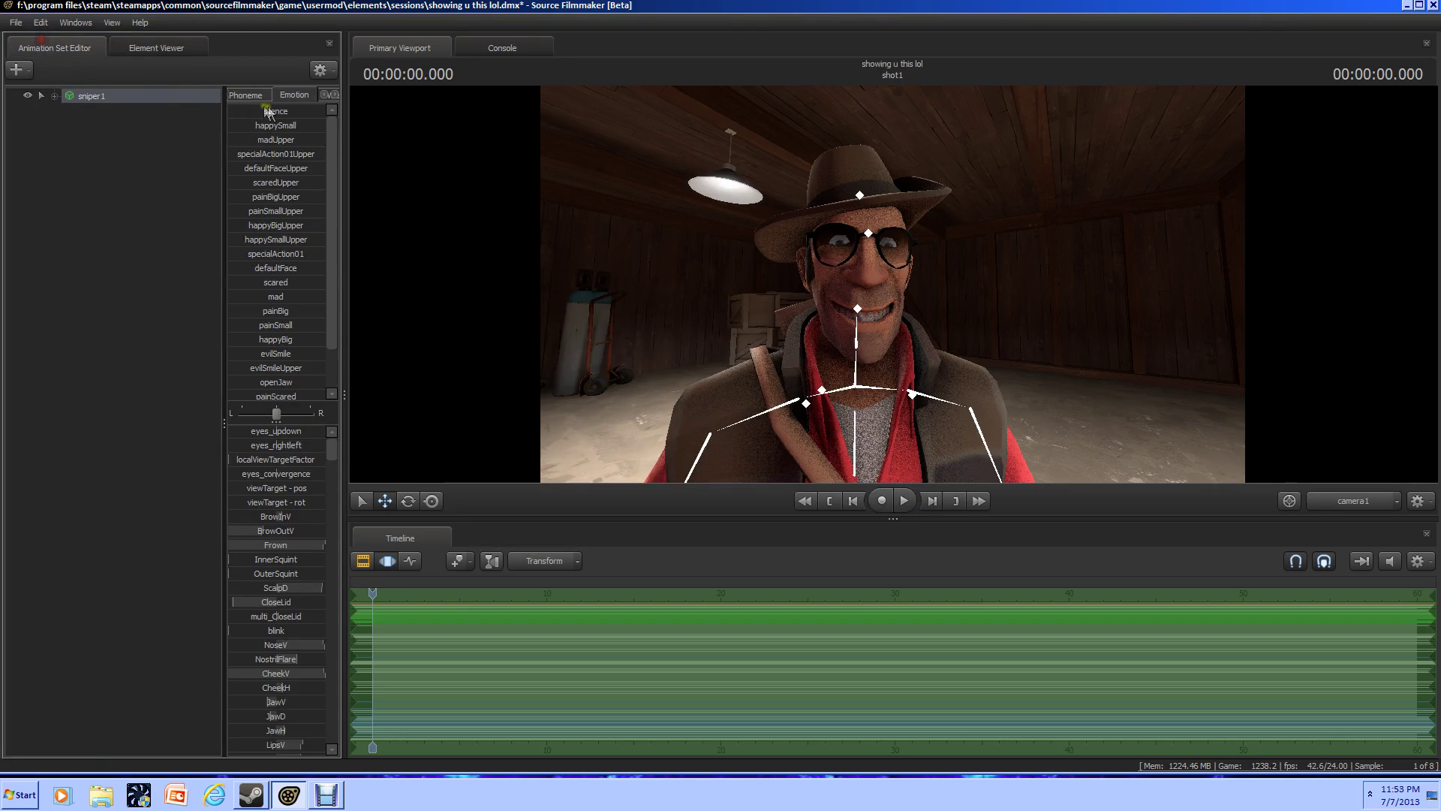
{"action": "left_click", "coordinate": [334, 94]}
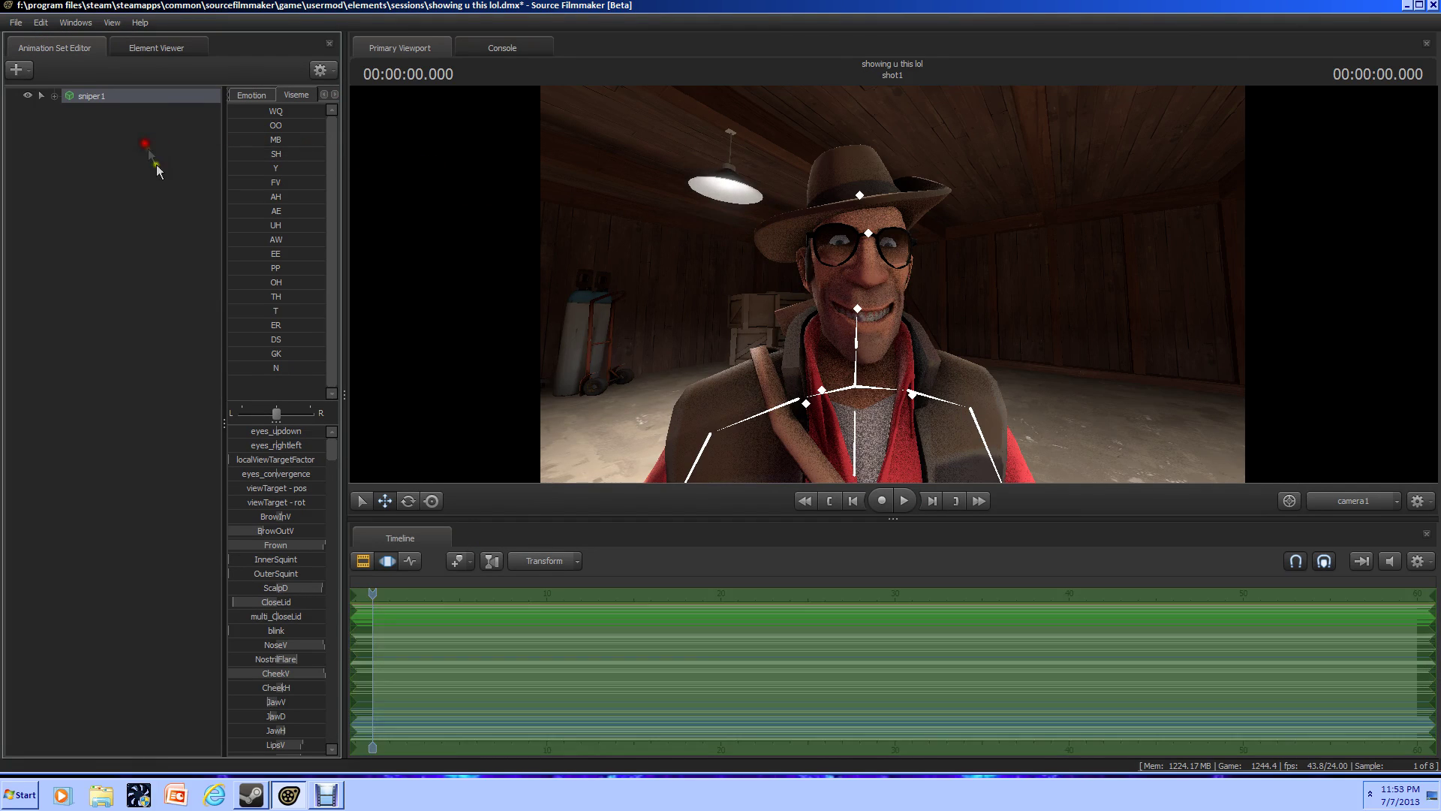
- Show sniper1's AnimationSet in the Element Viewer, select presetGroups (3 items), then cancel an import
{"action": "right_click", "coordinate": [99, 96]}
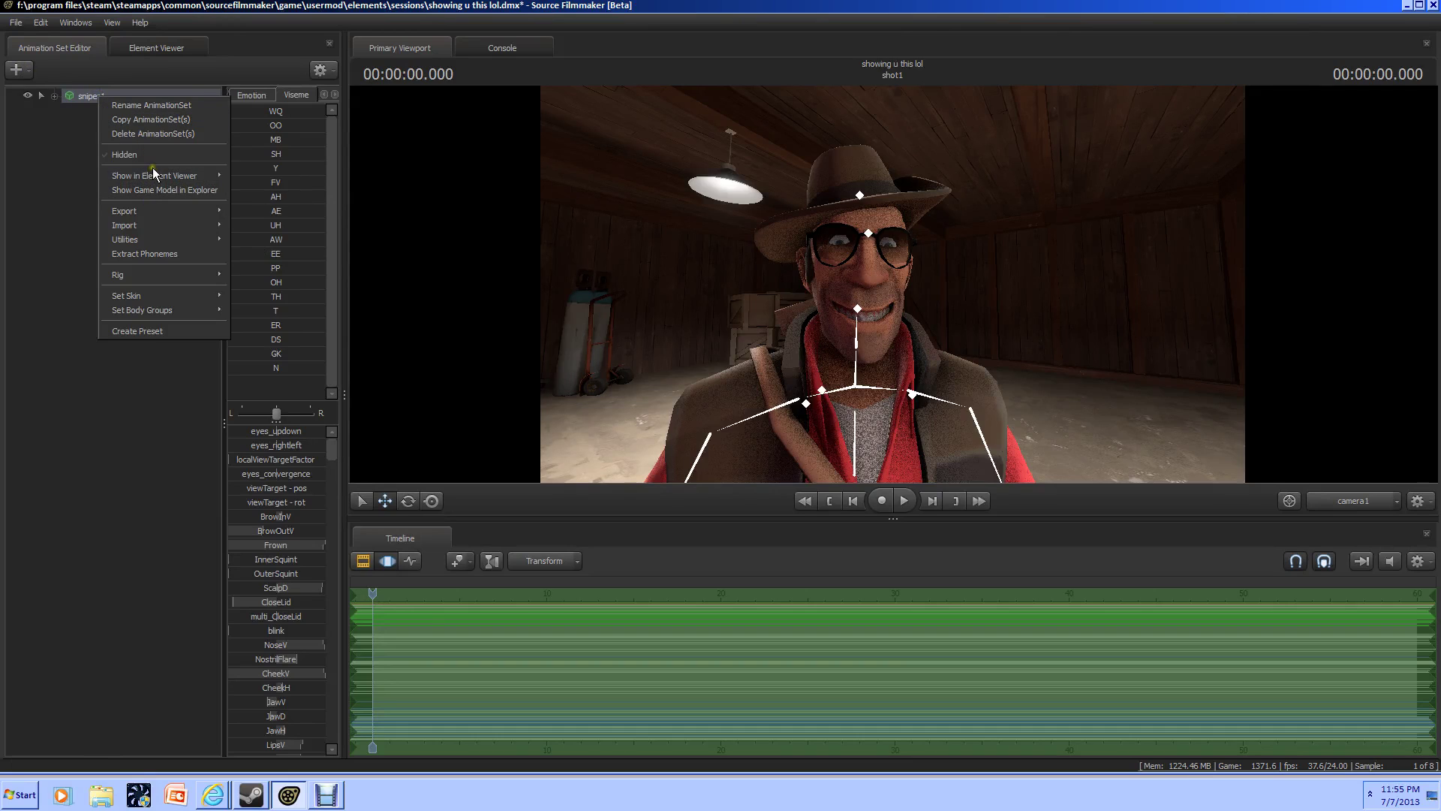
{"action": "mouse_move", "coordinate": [155, 175]}
{"action": "left_click", "coordinate": [248, 179]}
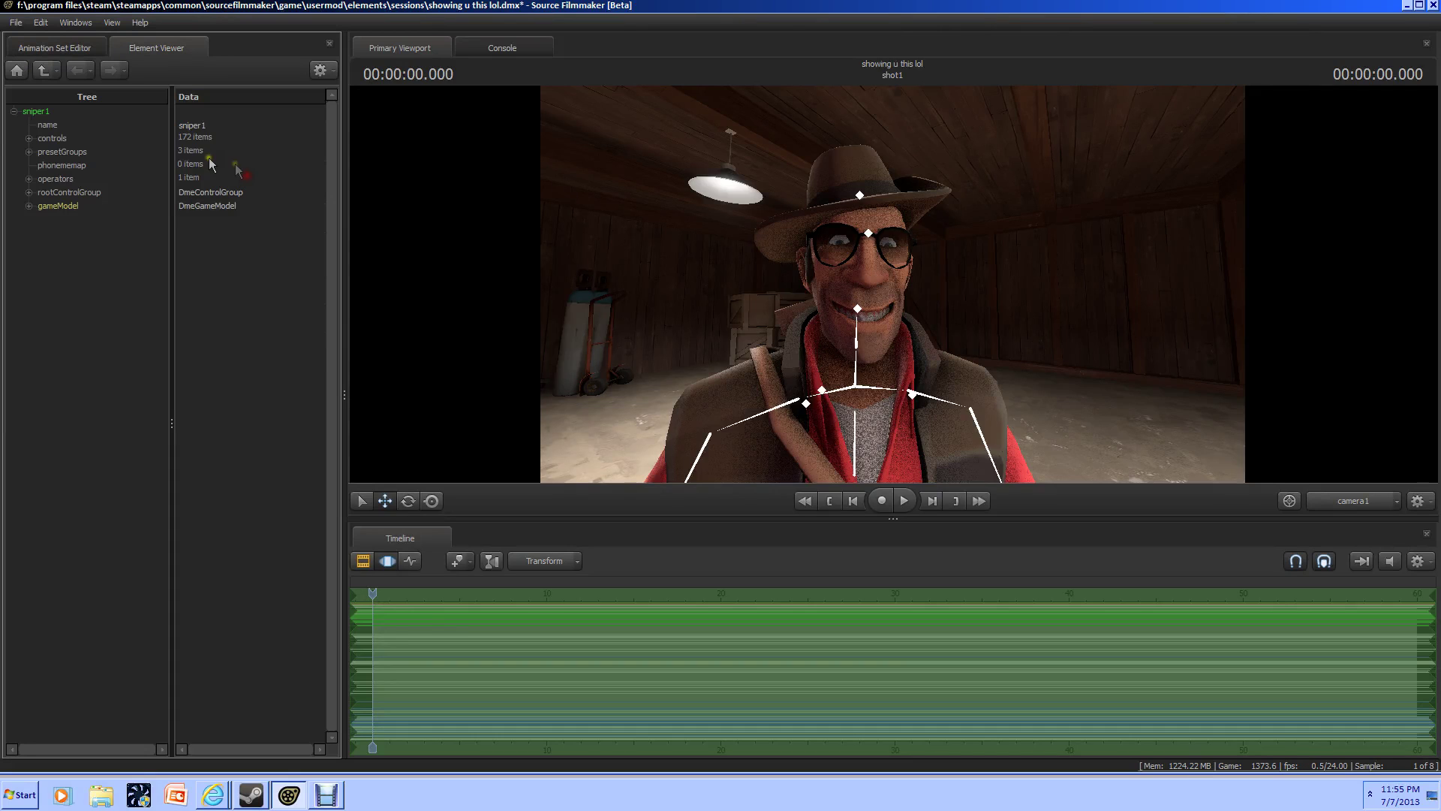
{"action": "left_click", "coordinate": [66, 155]}
{"action": "right_click", "coordinate": [66, 155]}
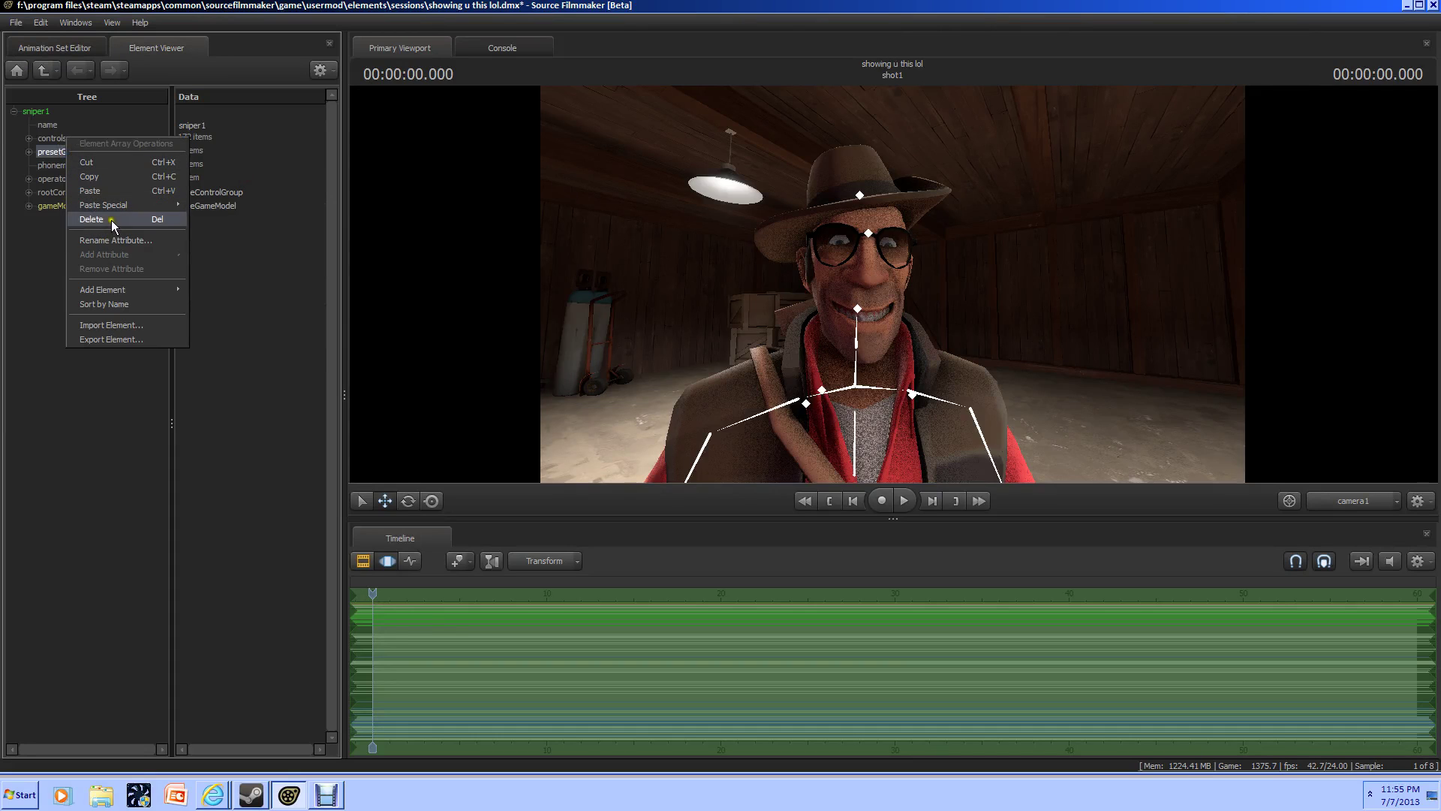
{"action": "left_click", "coordinate": [111, 325]}
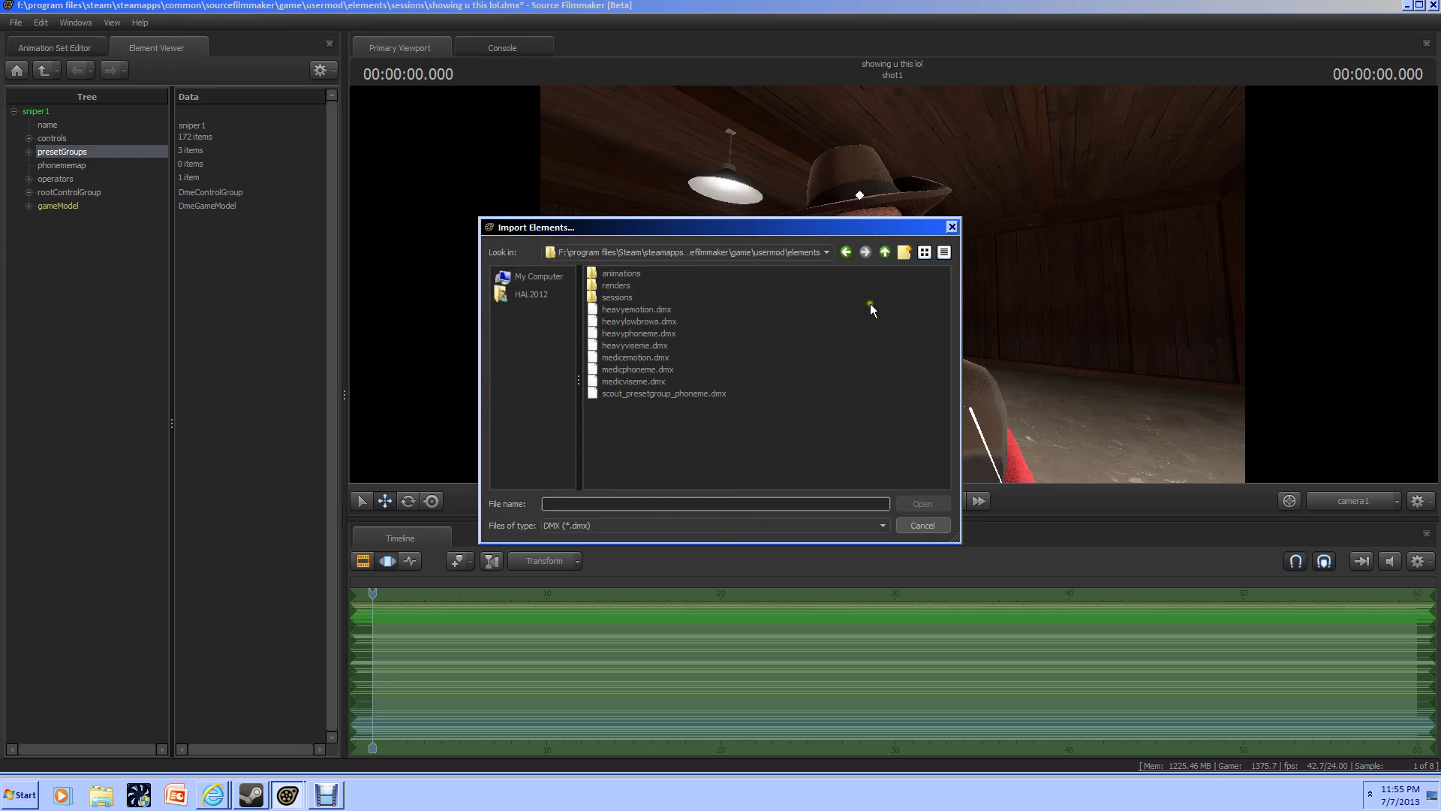
{"action": "left_click", "coordinate": [952, 227]}
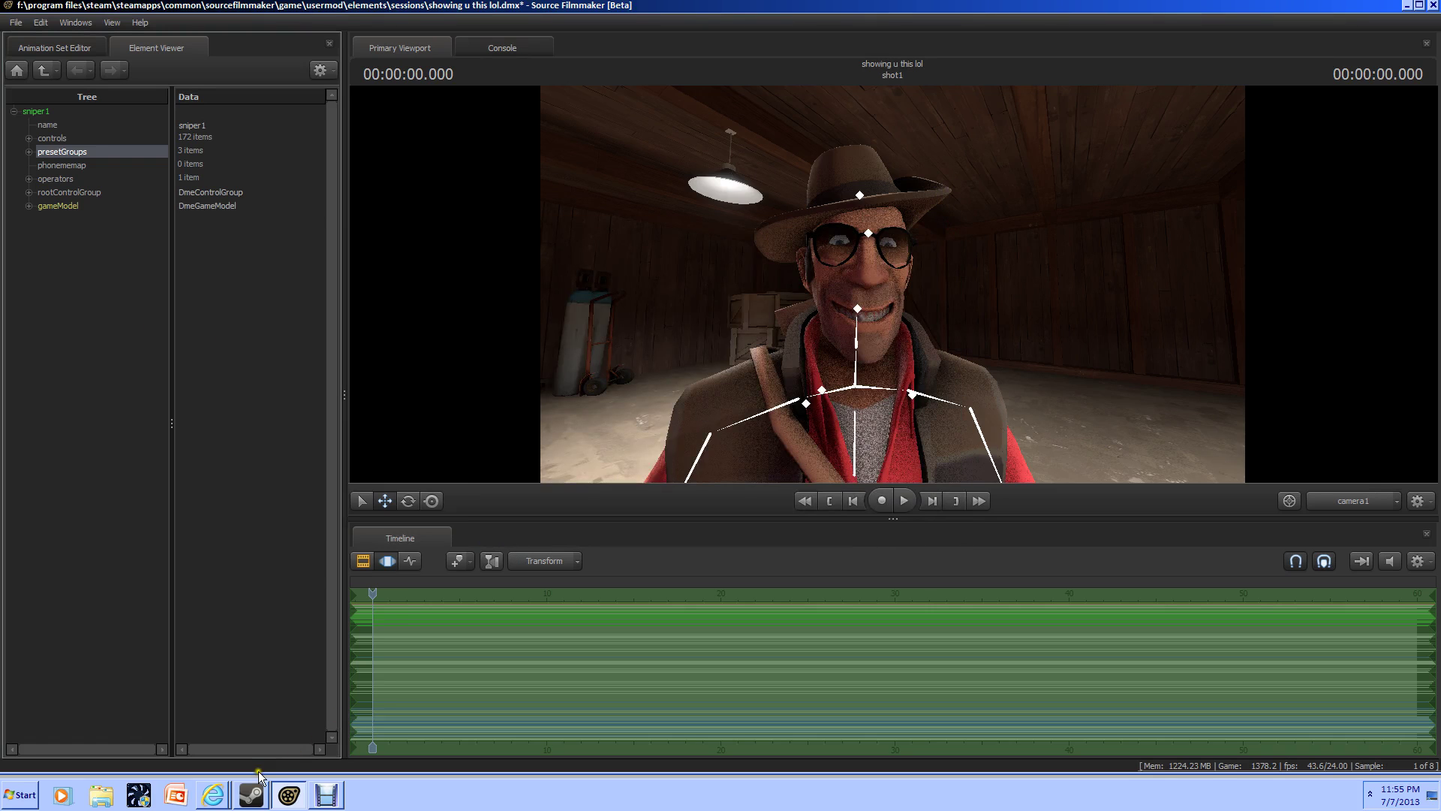
- In Internet Explorer, navigate source.maxofs2d.net's SOURCE repository into the sfm and elements folders
{"action": "left_click", "coordinate": [211, 803]}
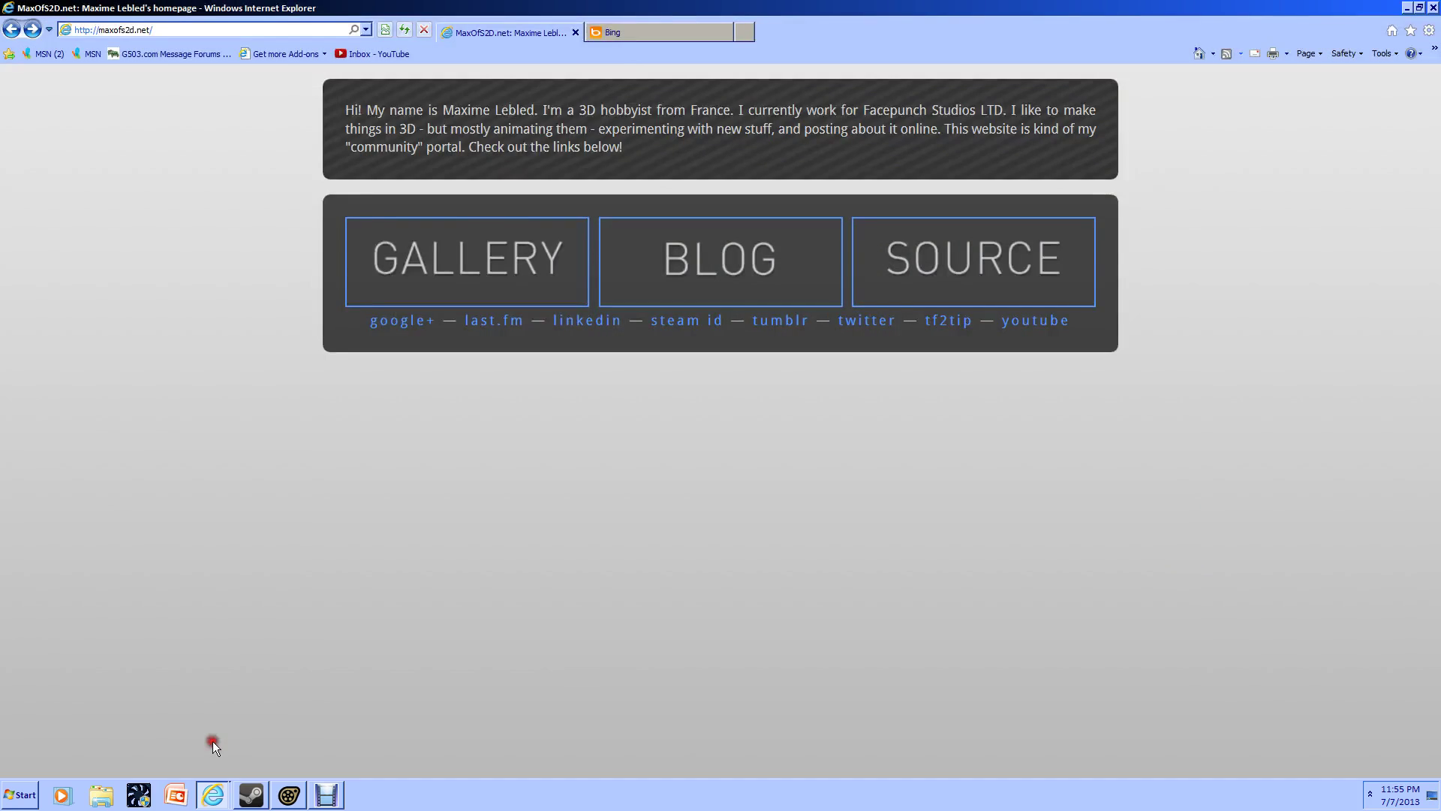
{"action": "left_click", "coordinate": [976, 269]}
{"action": "left_click", "coordinate": [488, 293]}
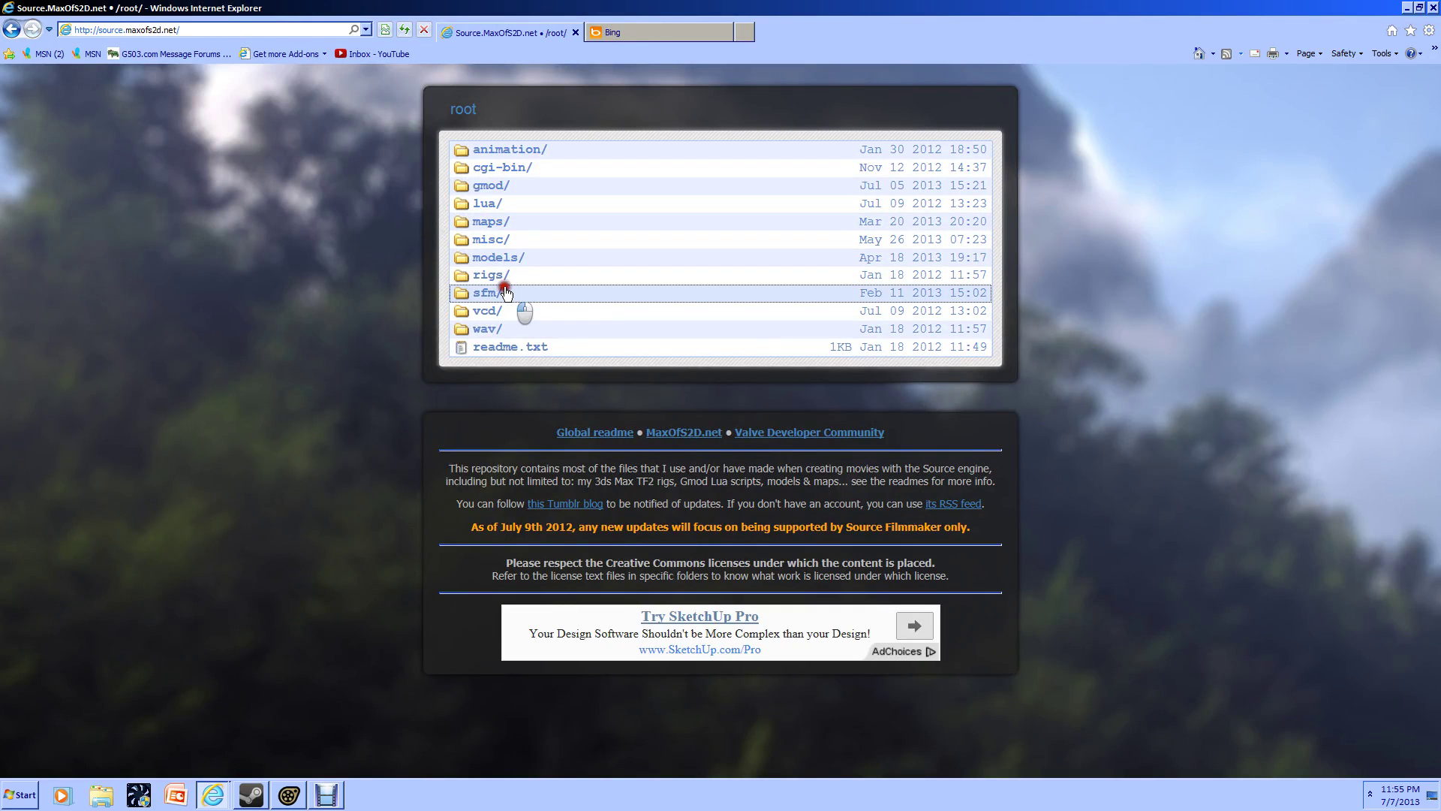
{"action": "left_click", "coordinate": [519, 172]}
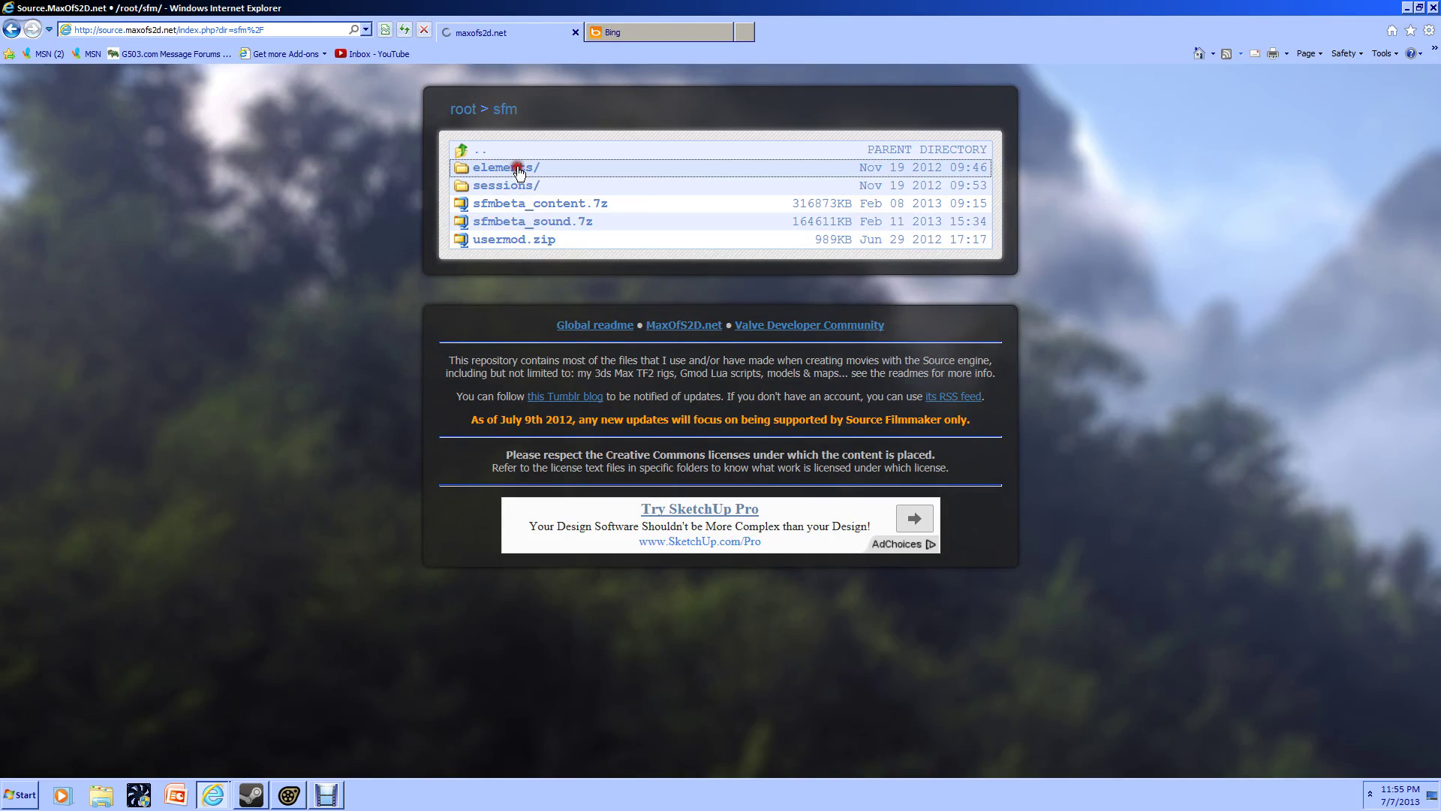